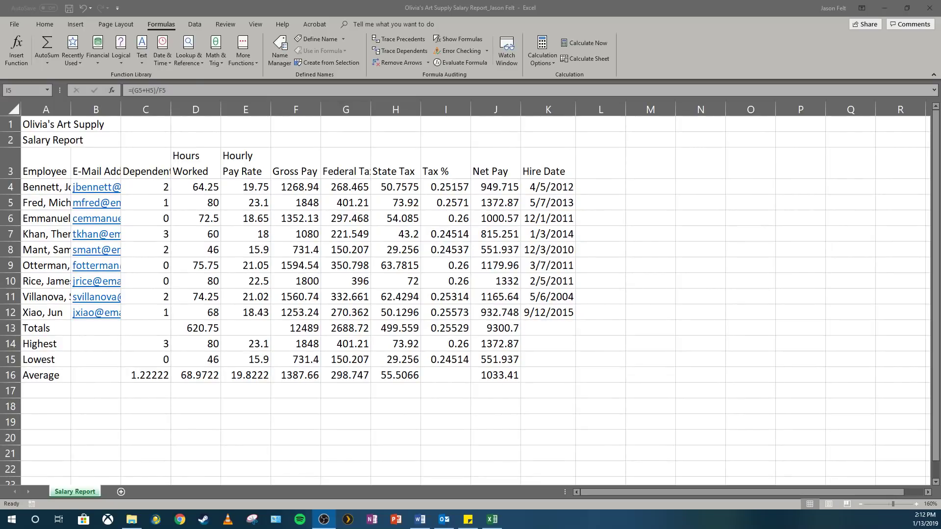
click(367, 172)
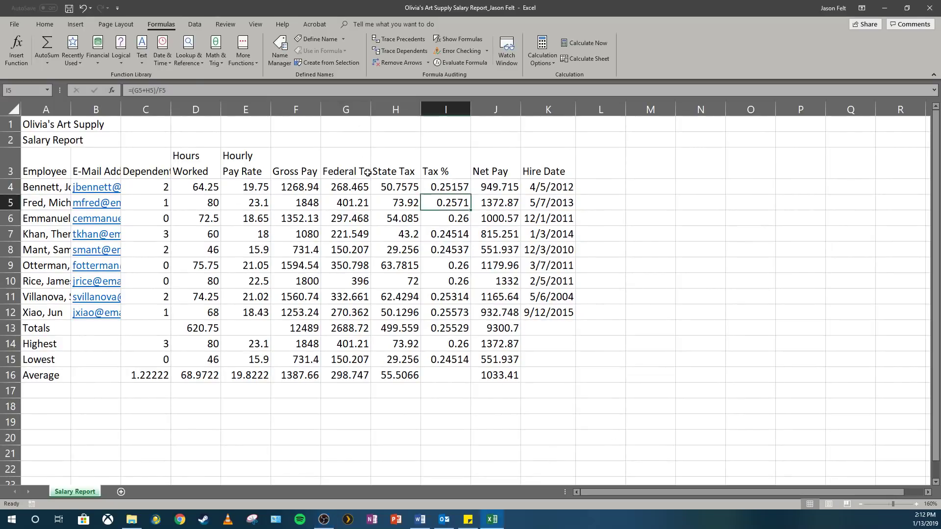
drag(37, 187, 38, 247)
click(39, 253)
click(42, 267)
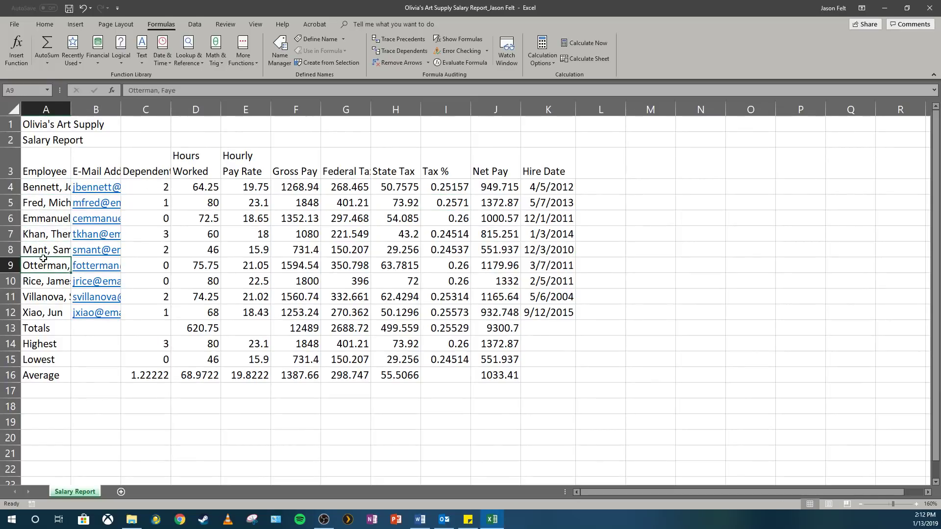
click(40, 208)
click(83, 162)
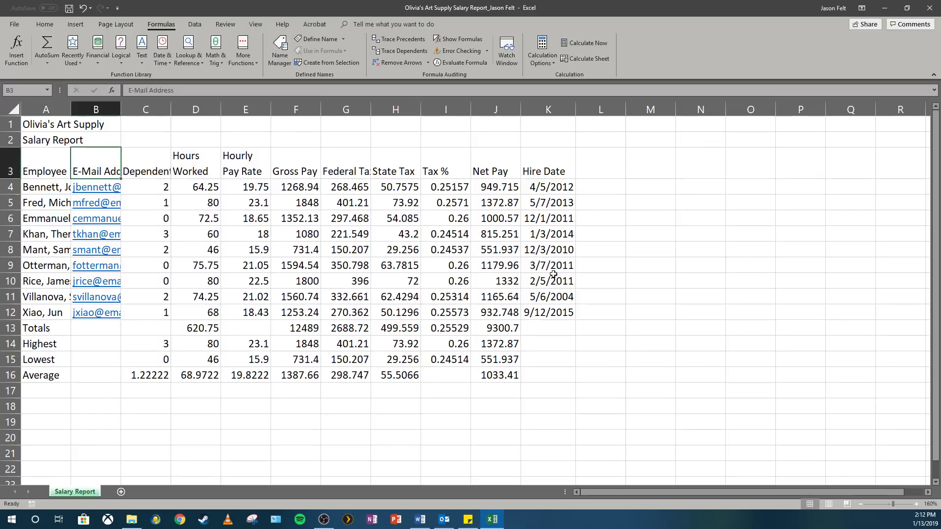
click(158, 176)
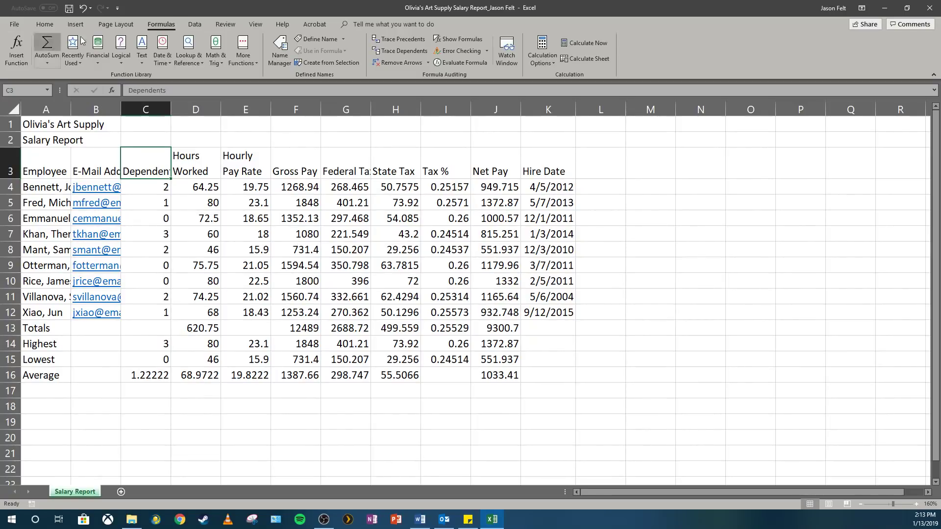
- Apply the Ion theme to the workbook
click(113, 25)
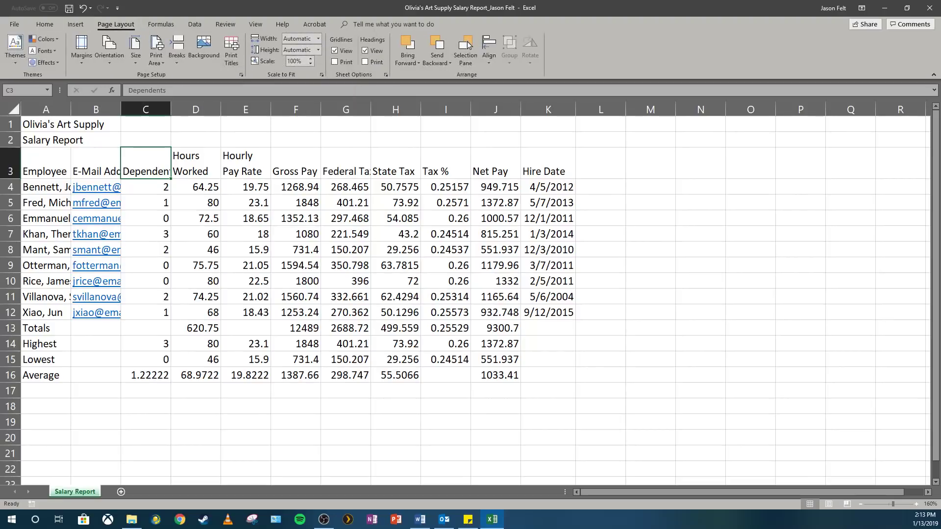
click(15, 49)
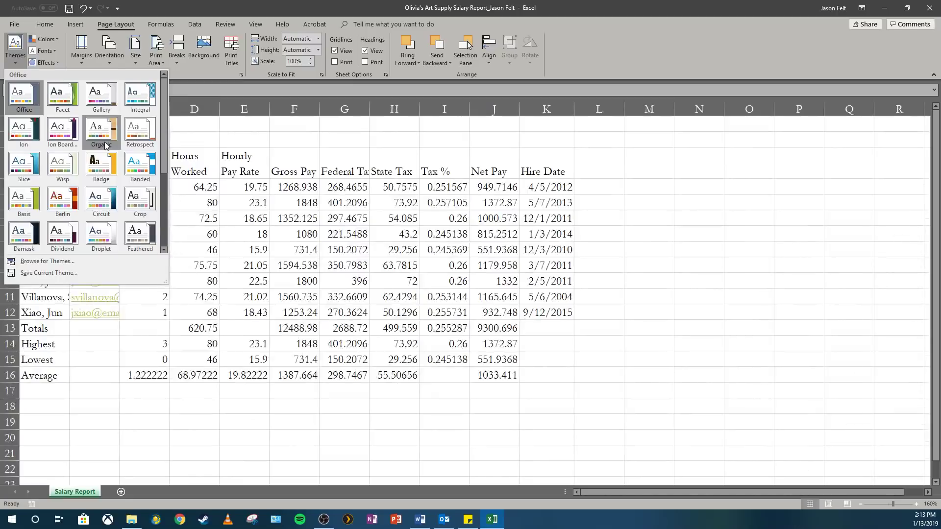
scroll(105, 162, down, 4)
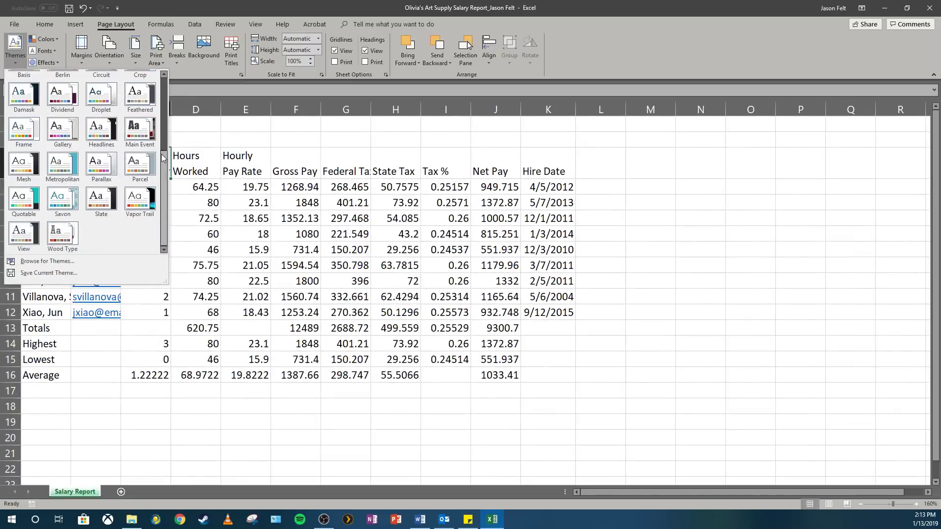
scroll(157, 157, up, 1)
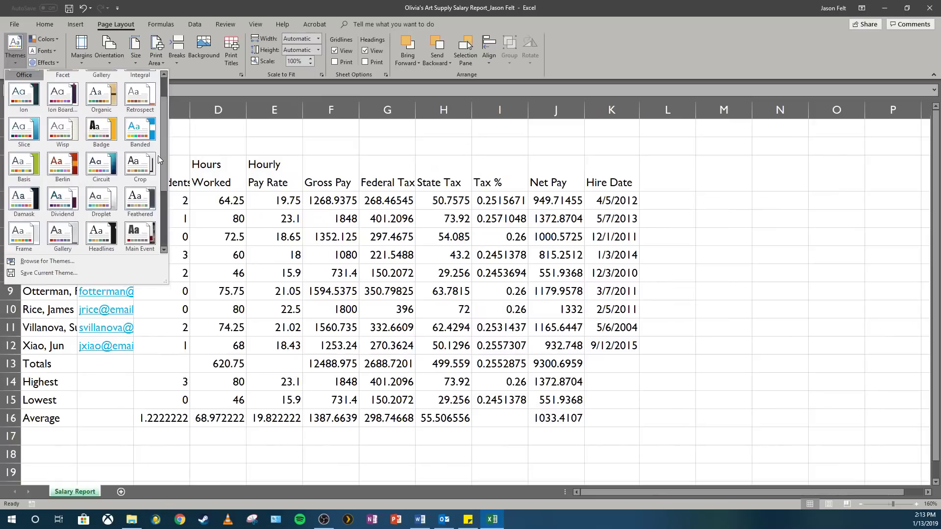
click(24, 104)
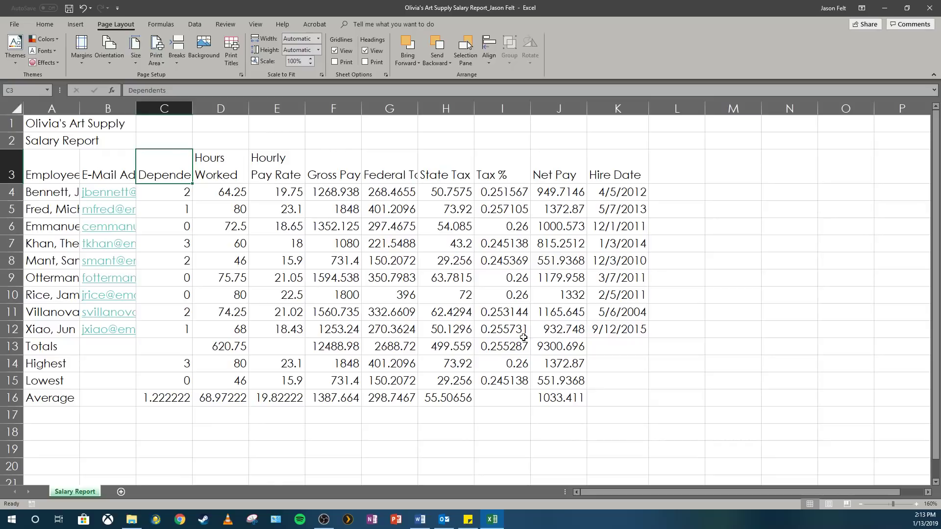
- Merge and center the company name across A1:K1 and the Salary Report subtitle across A2:K2
key(alt+h)
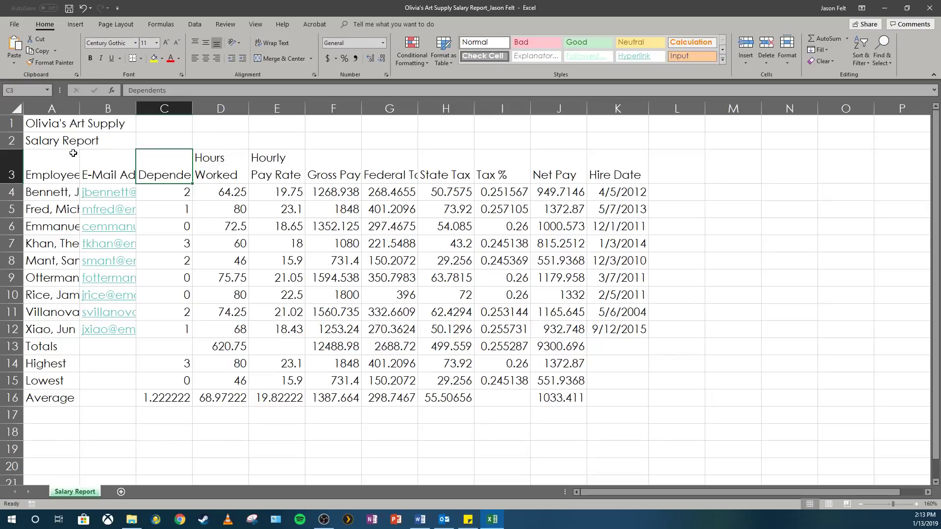
drag(55, 120, 621, 122)
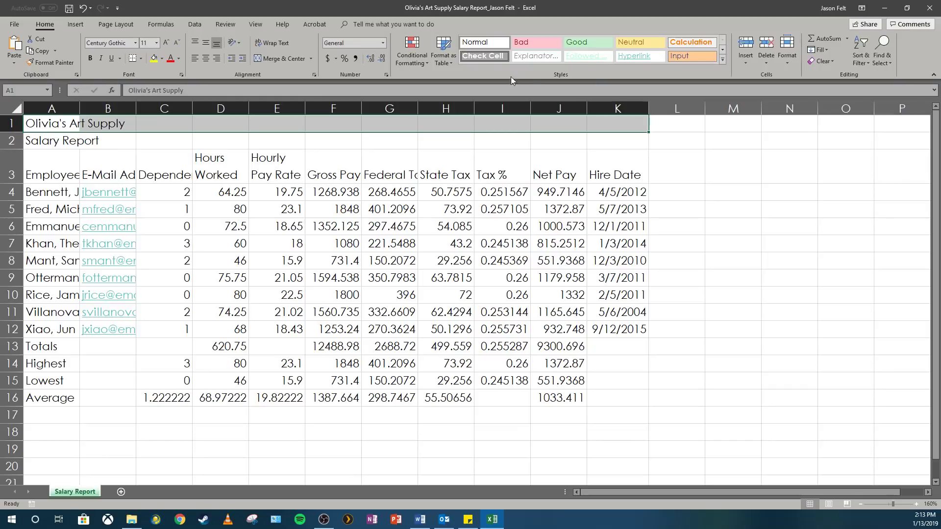
click(264, 60)
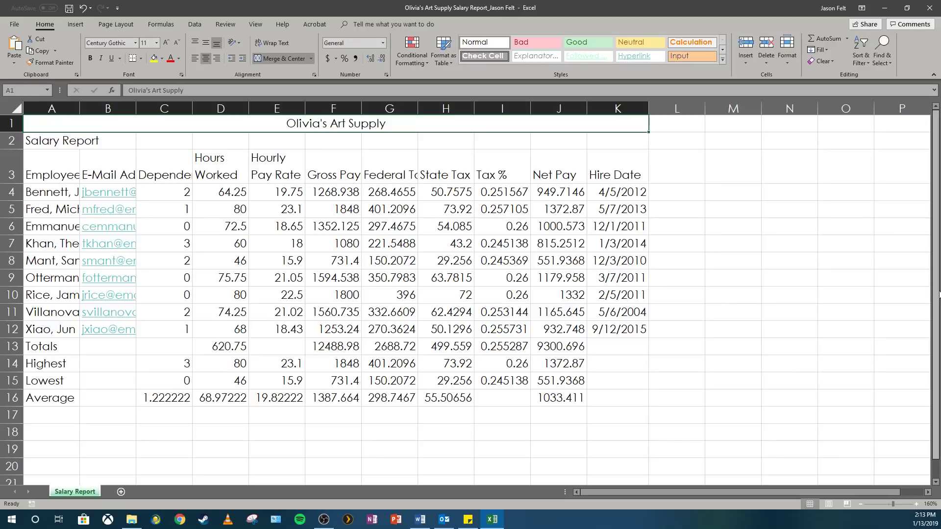
drag(52, 145, 597, 145)
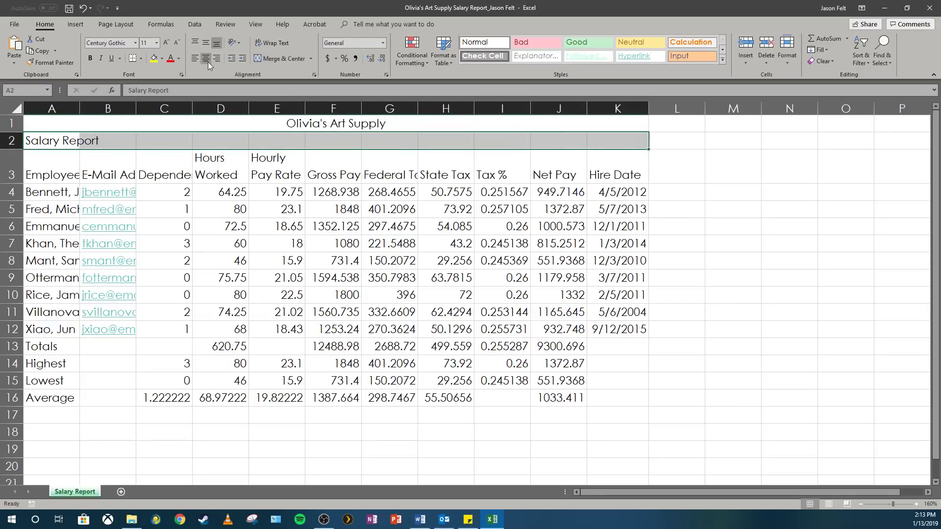
click(281, 59)
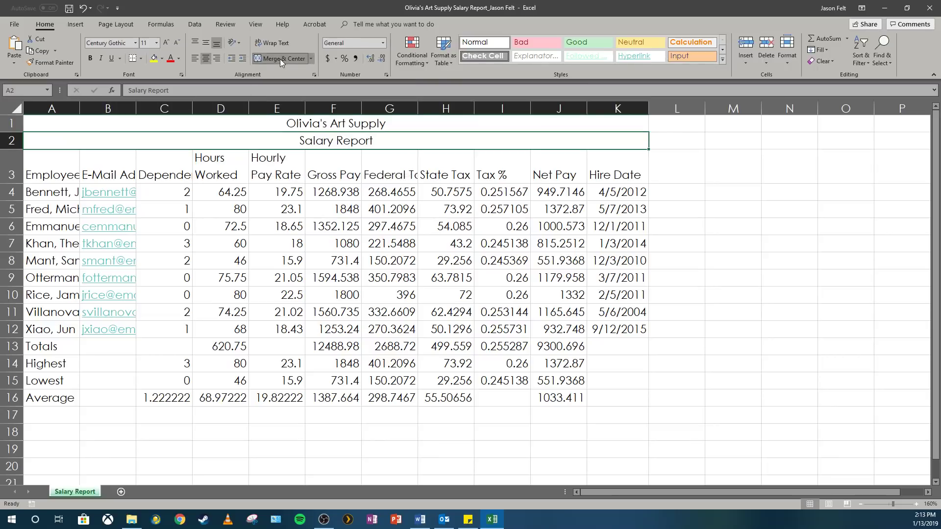
- Apply the Title cell style to both merged heading rows, 1 and 2
click(304, 123)
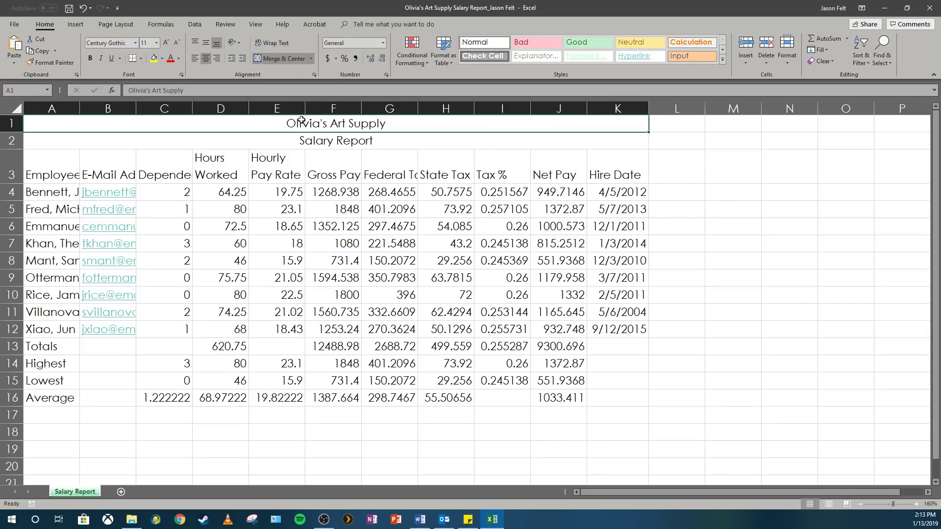
drag(303, 121, 308, 133)
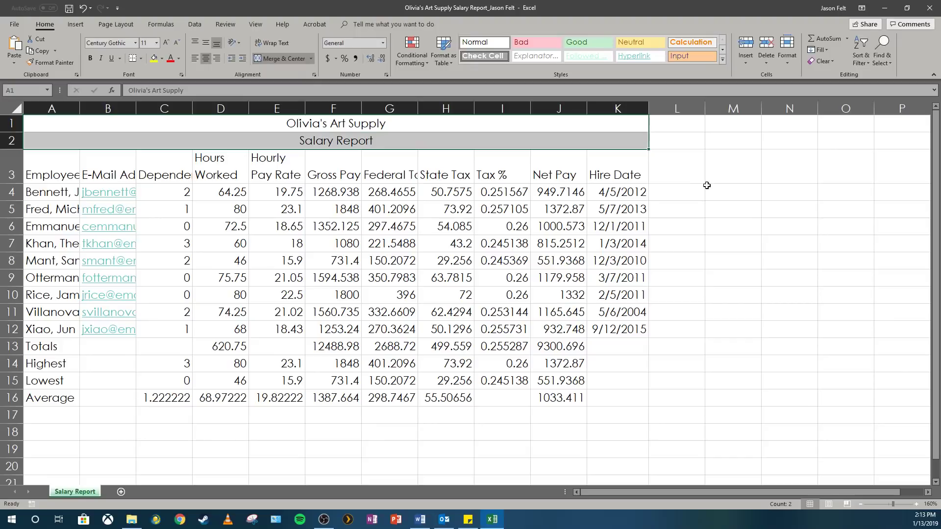
click(722, 60)
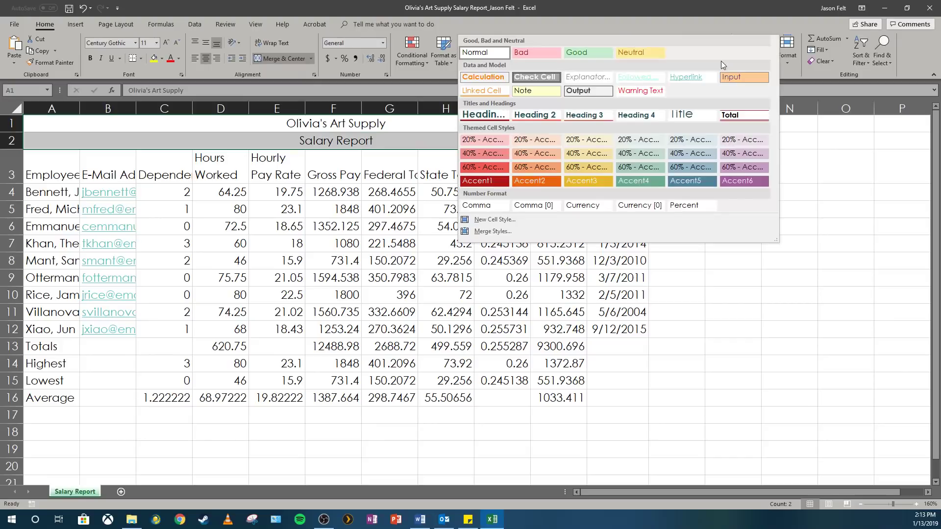
click(676, 117)
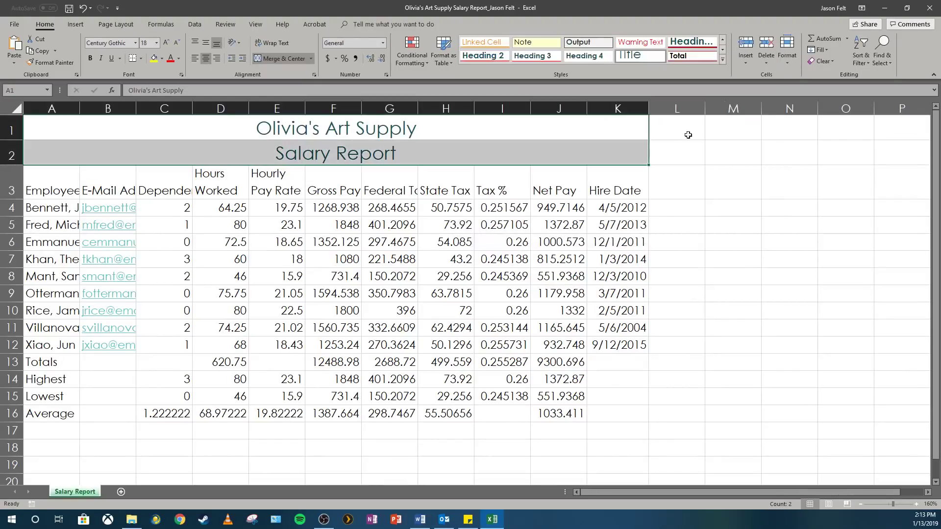
- Reduce the font size of the Salary Report subtitle in row 2 to 16
click(437, 131)
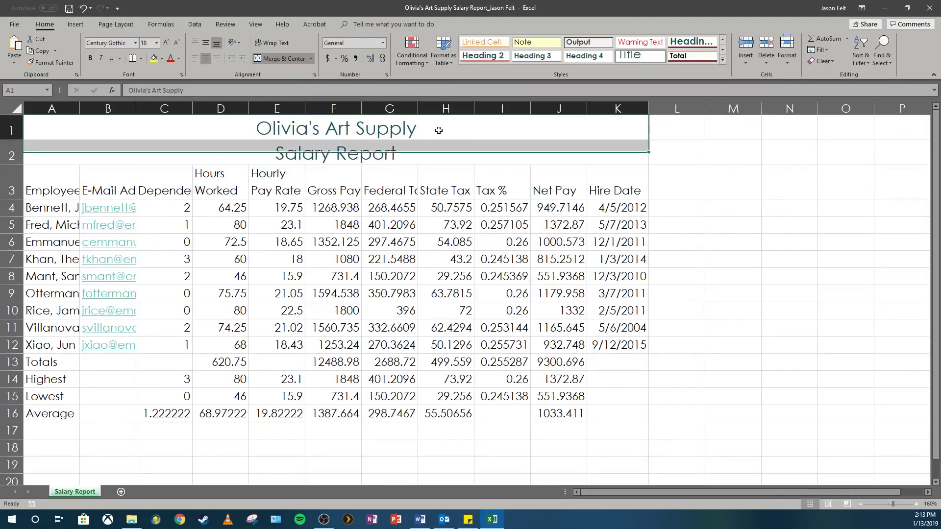
click(376, 154)
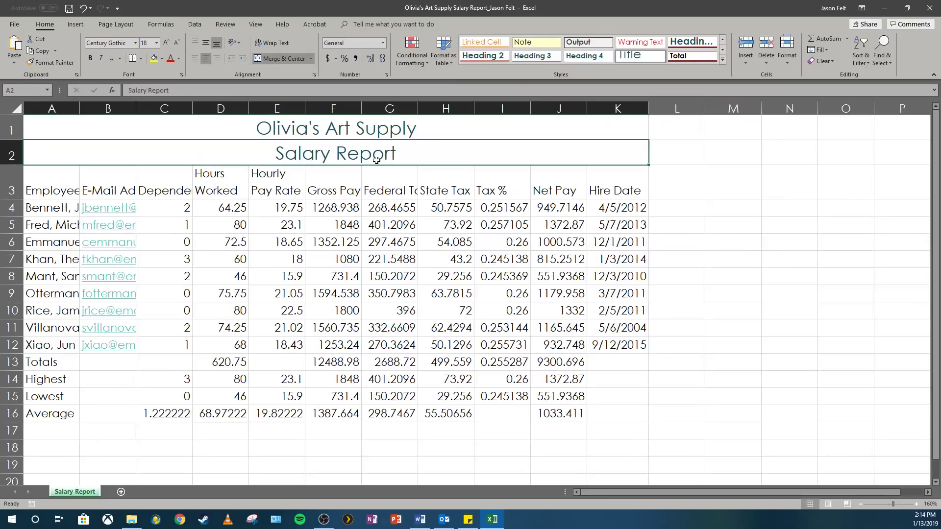
click(369, 133)
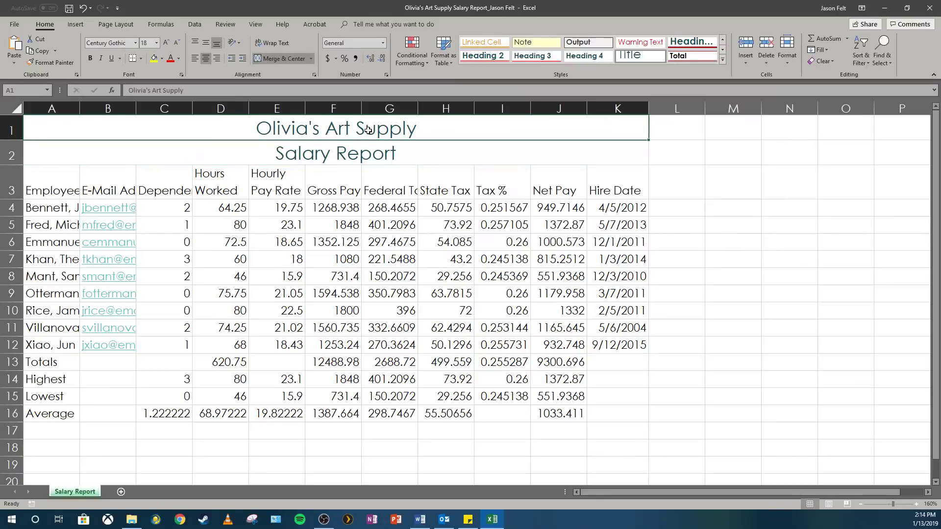
click(372, 149)
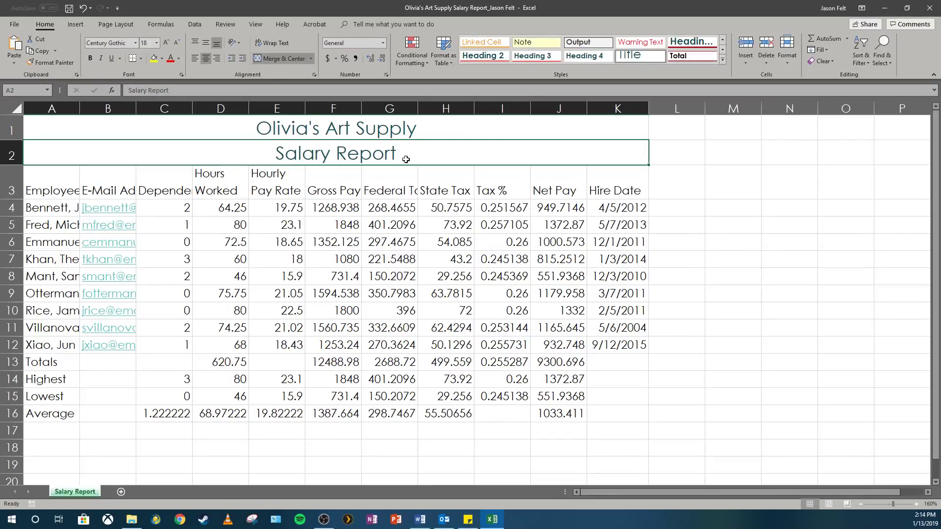
click(178, 43)
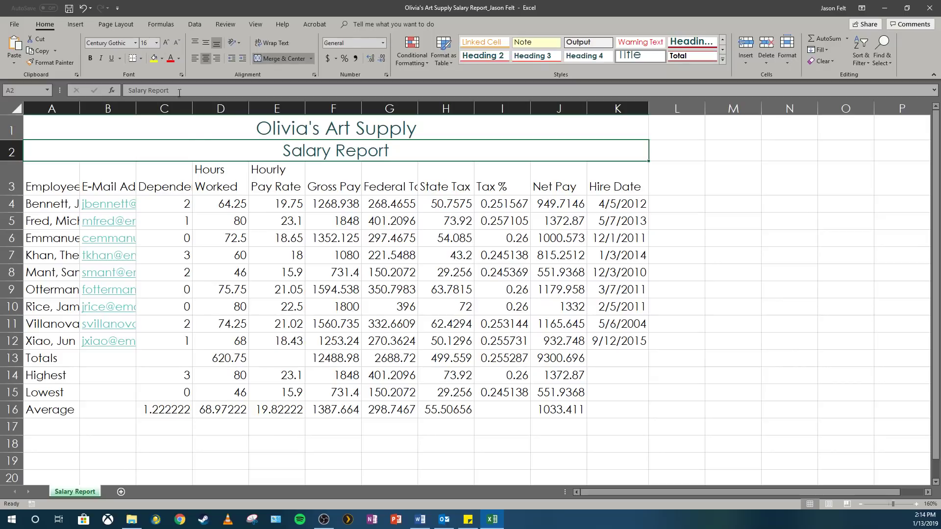
- Fill the two merged heading rows, 1 and 2, with a light blue-gray theme color
click(196, 132)
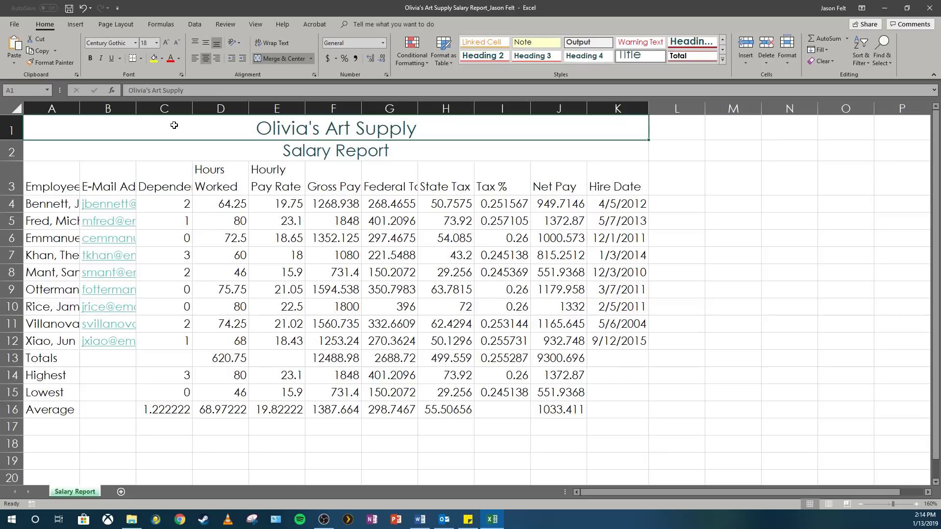
drag(174, 125, 175, 148)
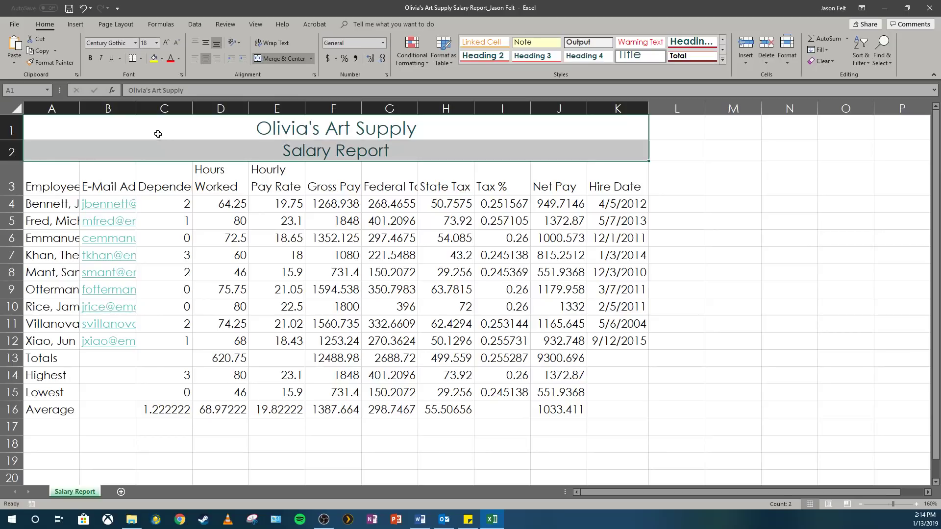
click(162, 59)
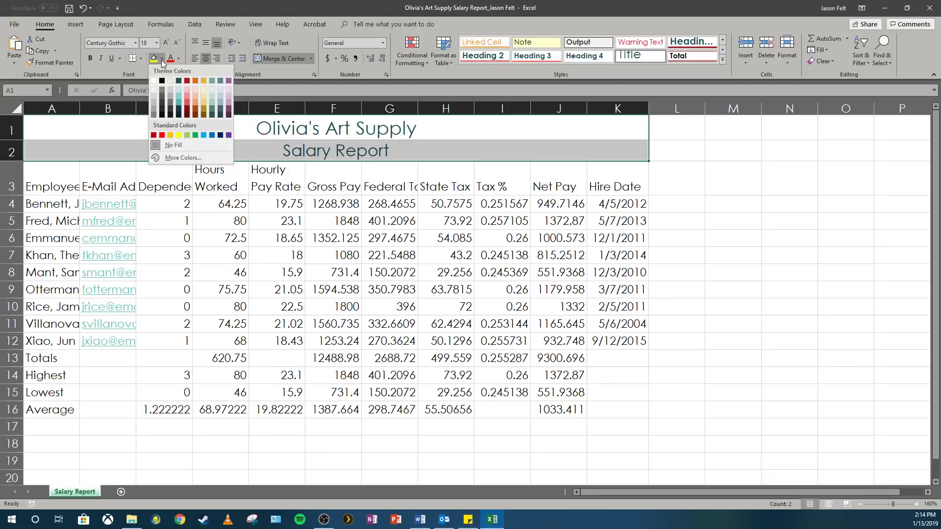
click(221, 97)
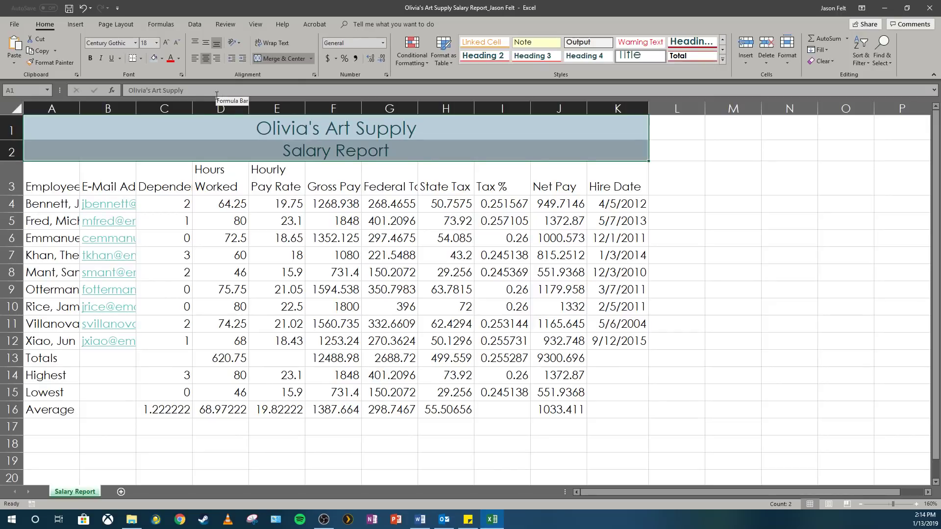
- Add thick outside borders around the two filled heading rows
click(142, 60)
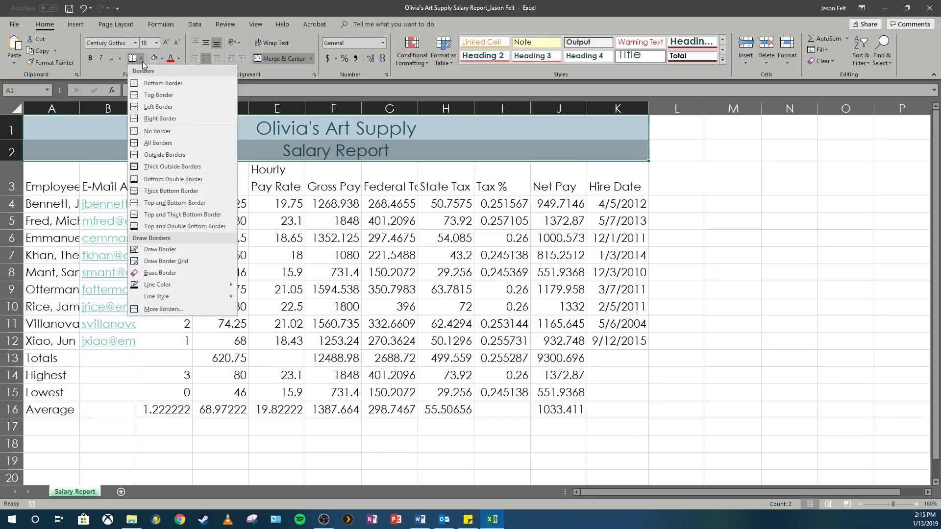
click(176, 169)
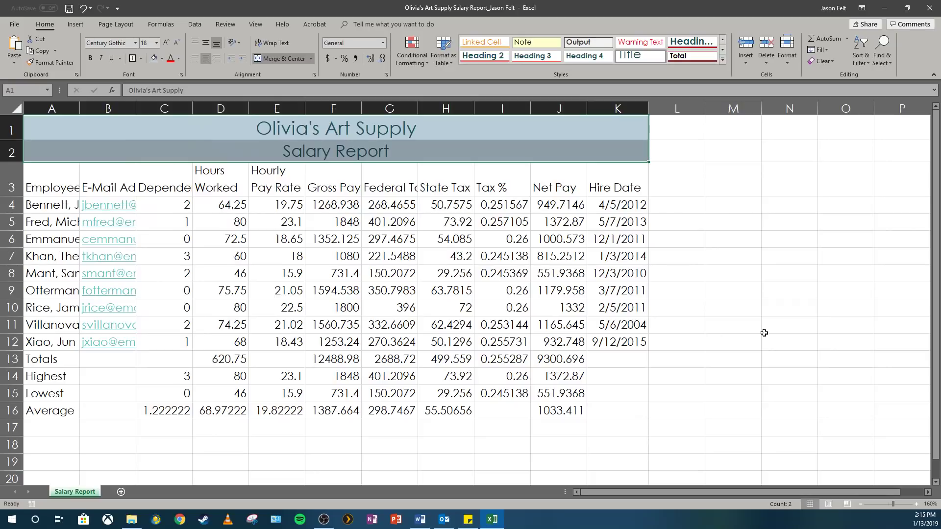
click(708, 244)
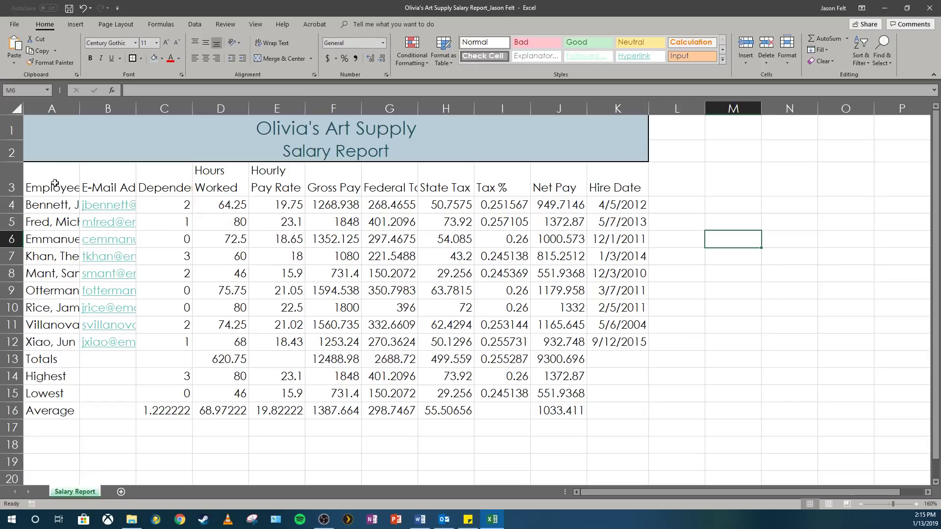
- Apply the Heading 3 cell style to the column headings in A3:K3 and center them horizontally
drag(54, 185, 601, 185)
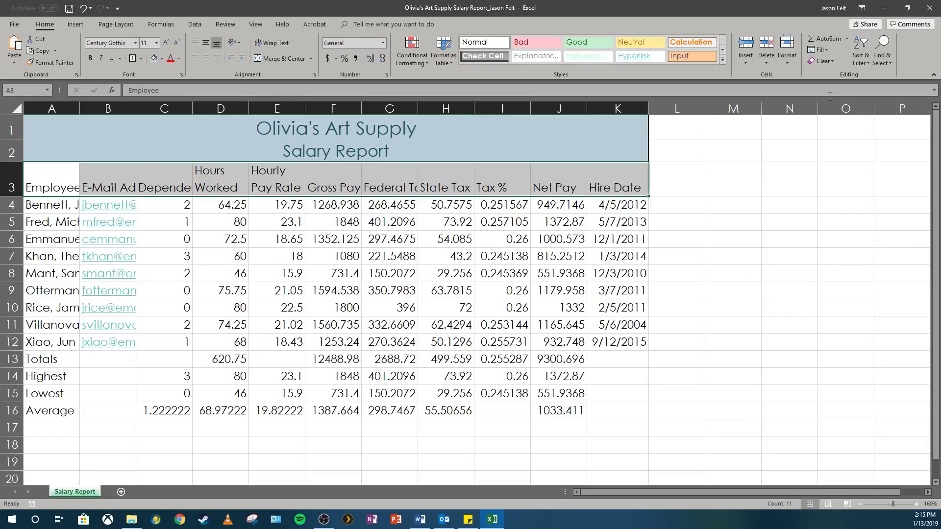
click(723, 59)
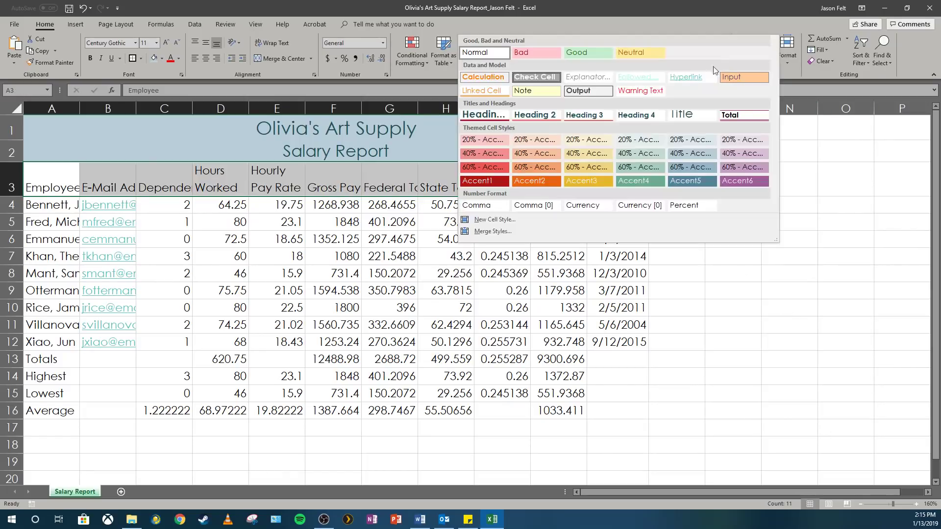
click(594, 115)
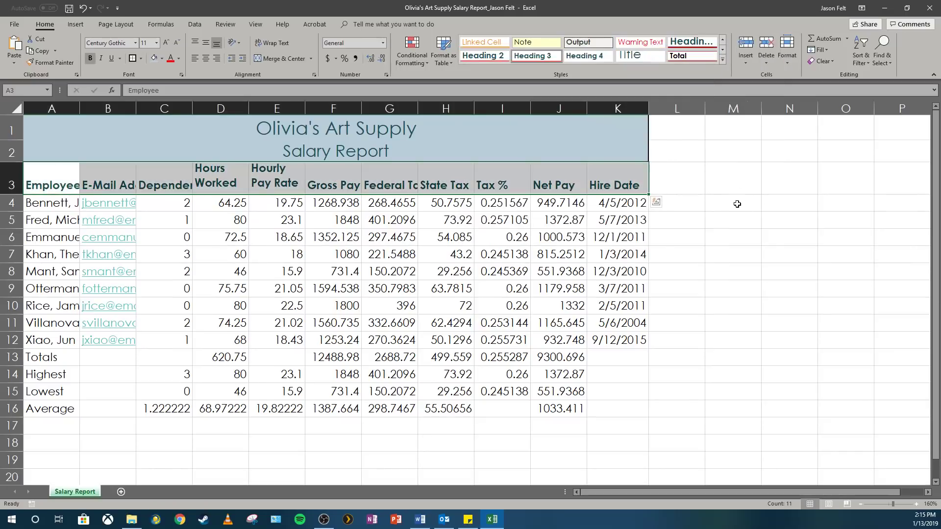
click(207, 59)
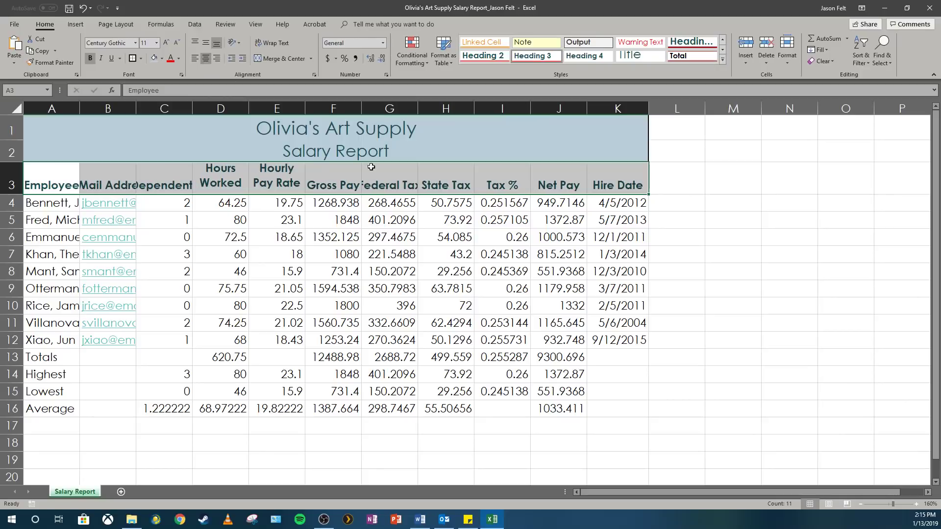
- Apply the Total cell style to the Totals row A13:K13 and bold the Highest, Lowest and Average labels in A14:A16
drag(47, 359, 611, 353)
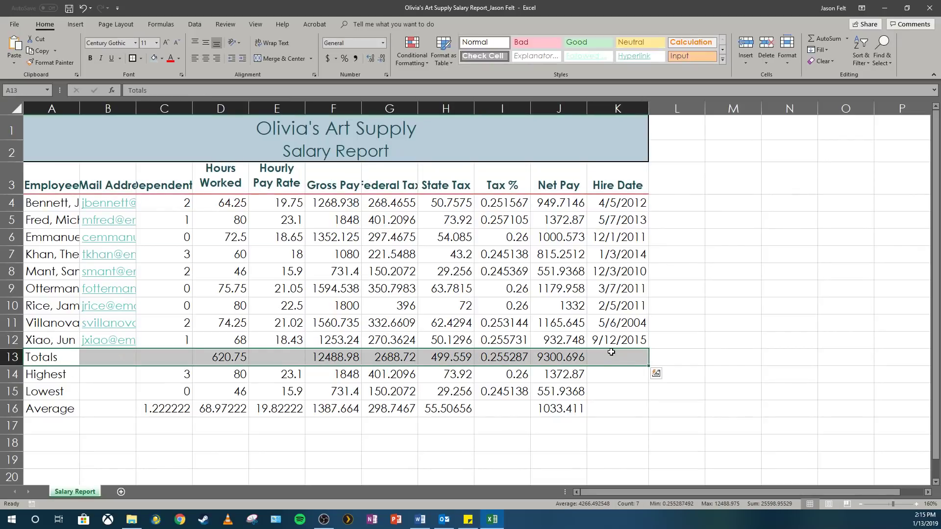
click(721, 60)
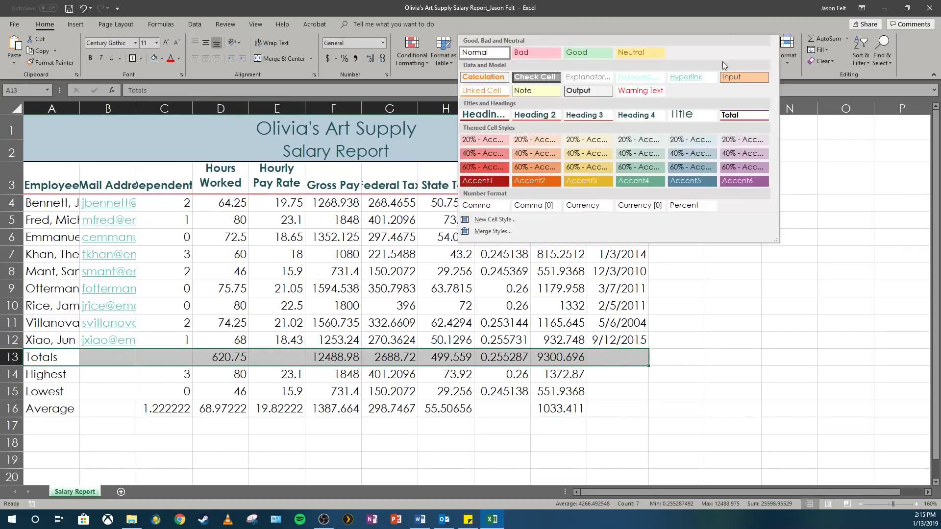
click(745, 118)
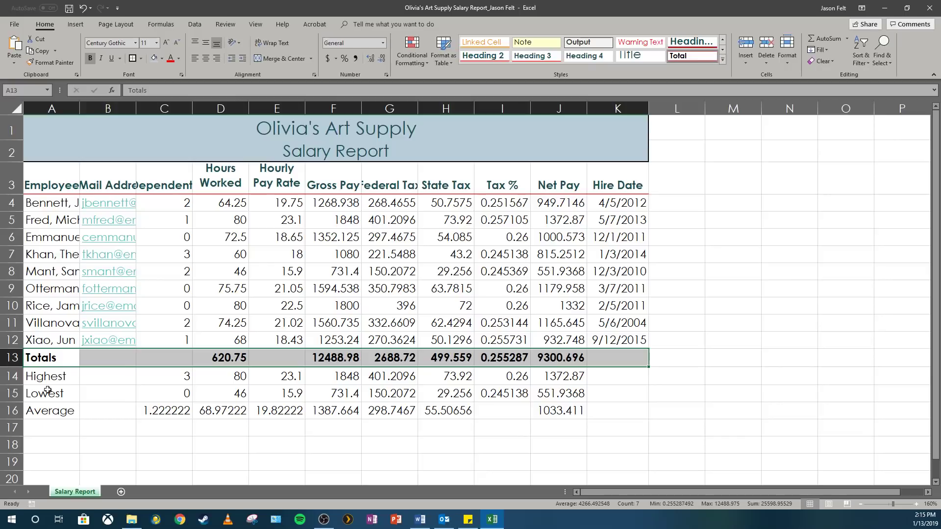
drag(41, 376, 41, 411)
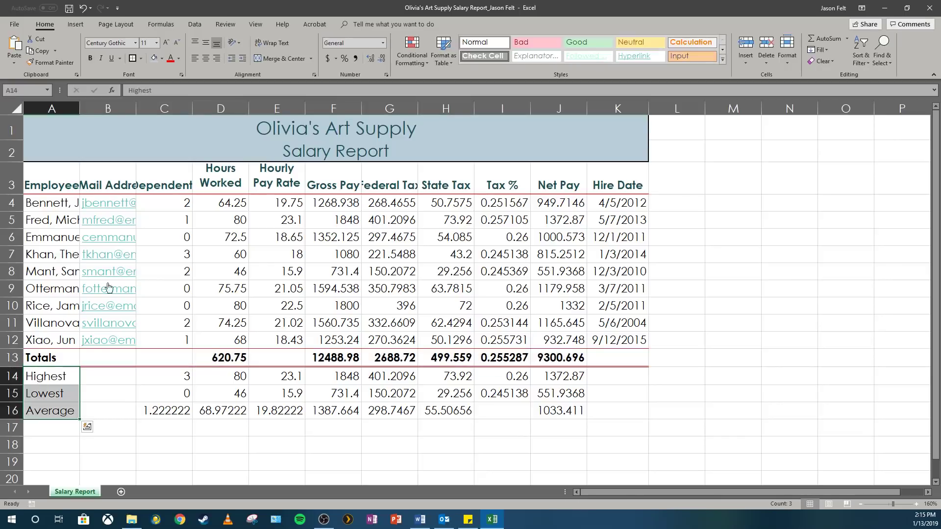
click(90, 58)
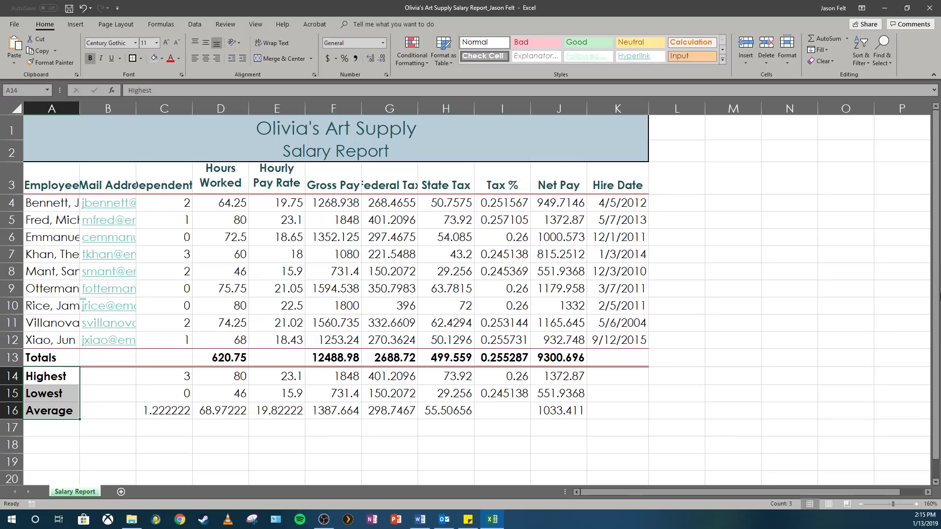
- Format the hire dates in K4:K12 with the two-digit date type 03/14/12
drag(635, 205, 629, 338)
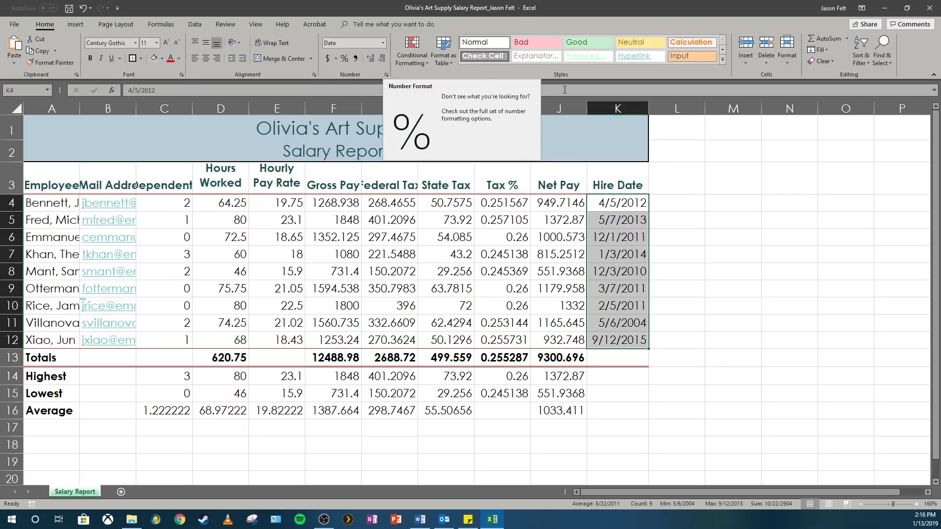
right_click(608, 261)
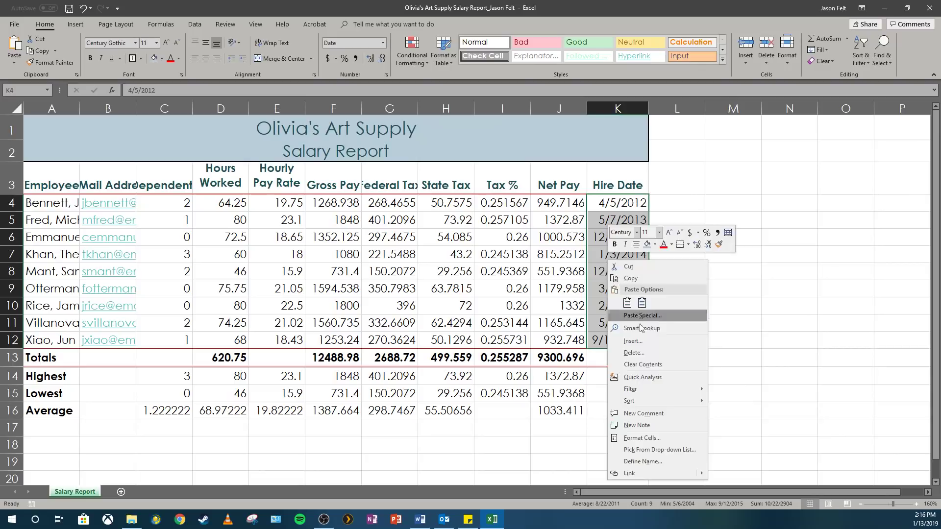
click(652, 439)
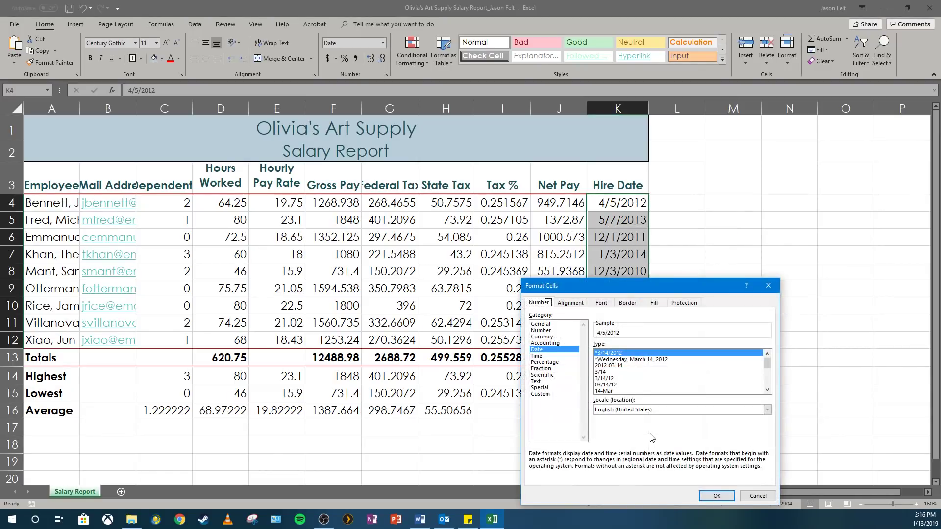
drag(654, 288, 431, 144)
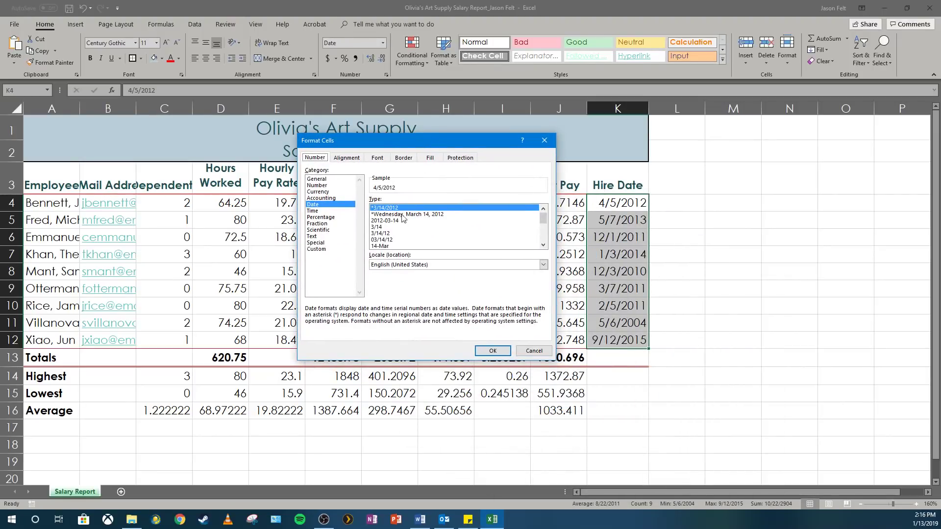
click(387, 240)
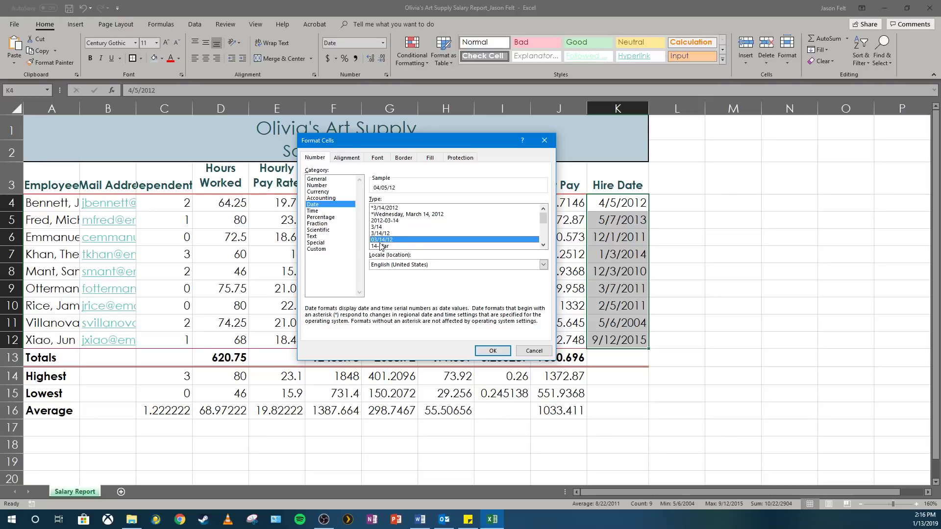
click(500, 350)
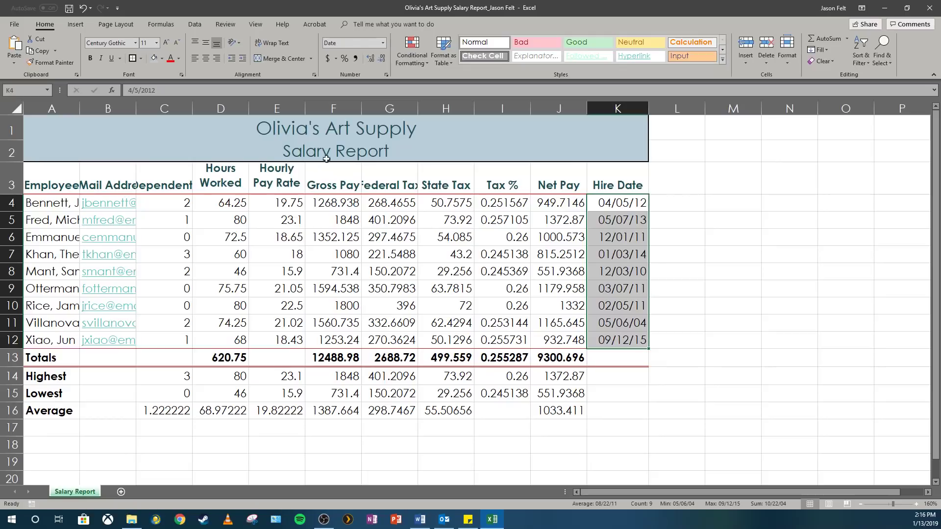
- Center the dependents values in C4:C16 horizontally
drag(183, 203, 172, 411)
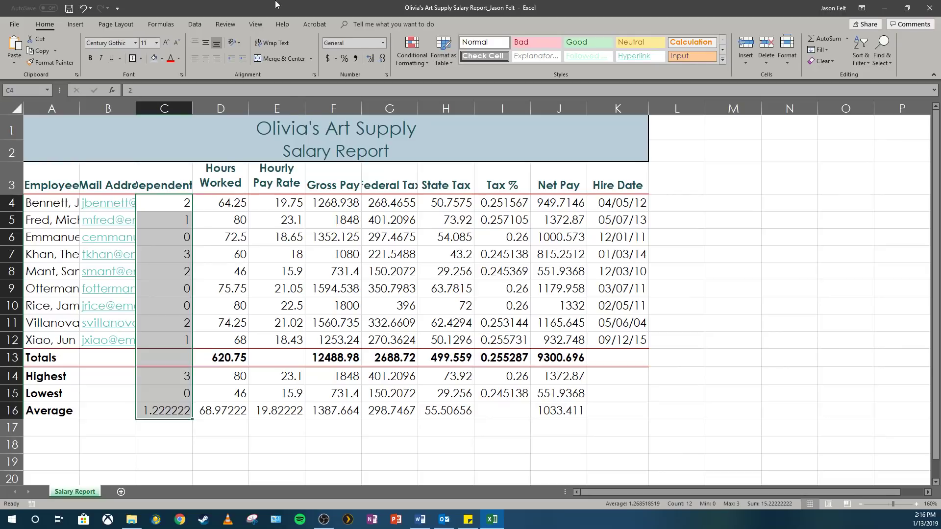
click(208, 60)
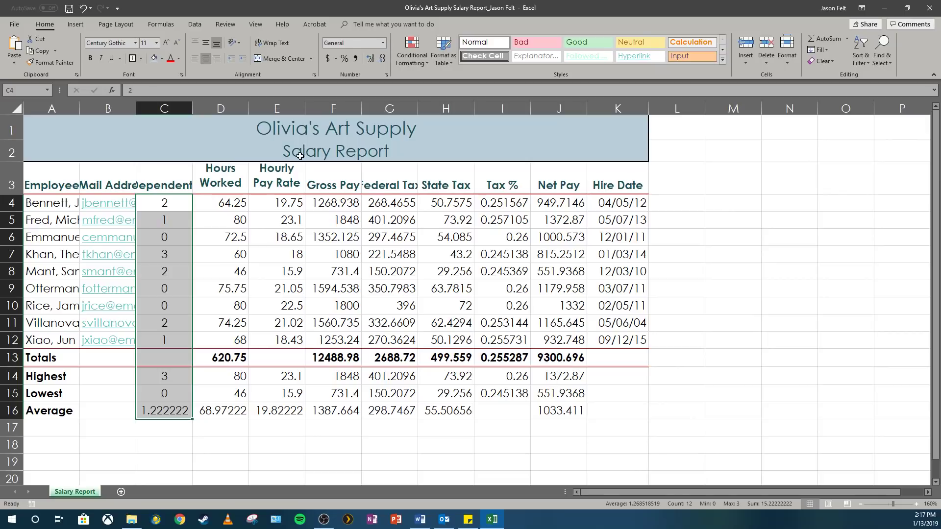
click(342, 233)
- Apply the Accounting number format to E4:H4 and J4 and to the totals in F13:H13 and J13
click(282, 203)
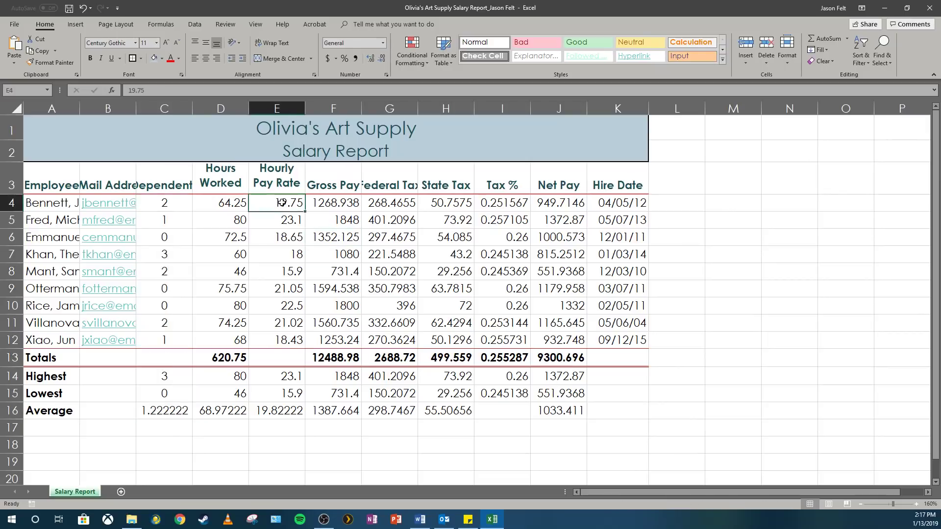
drag(282, 202, 446, 205)
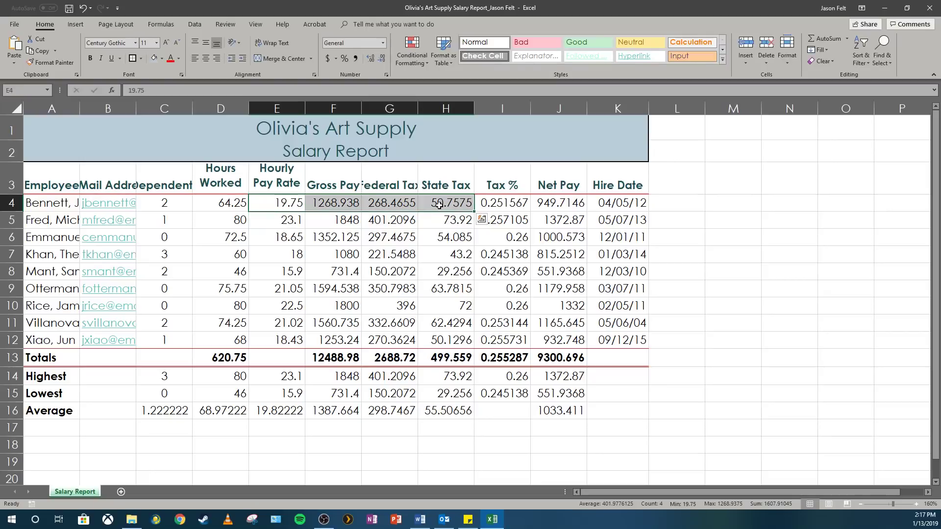
ctrl+click(560, 202)
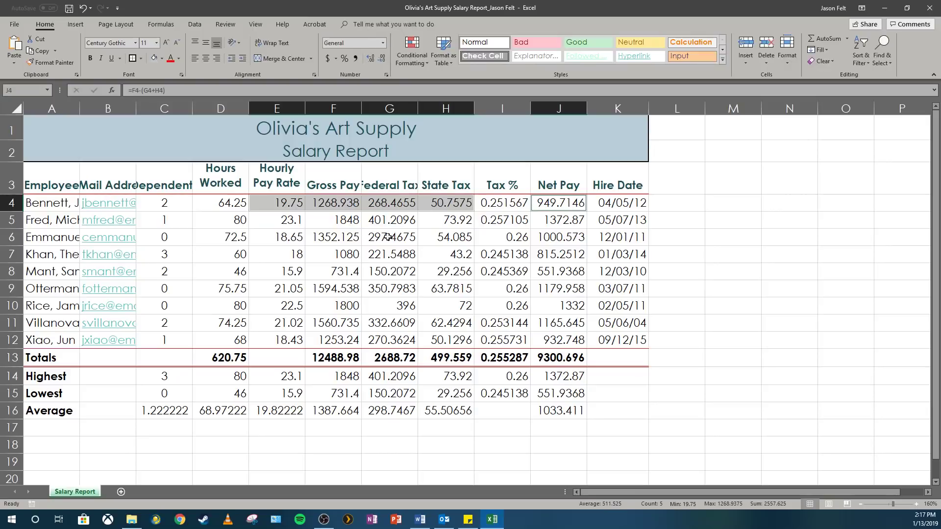
ctrl+click(327, 357)
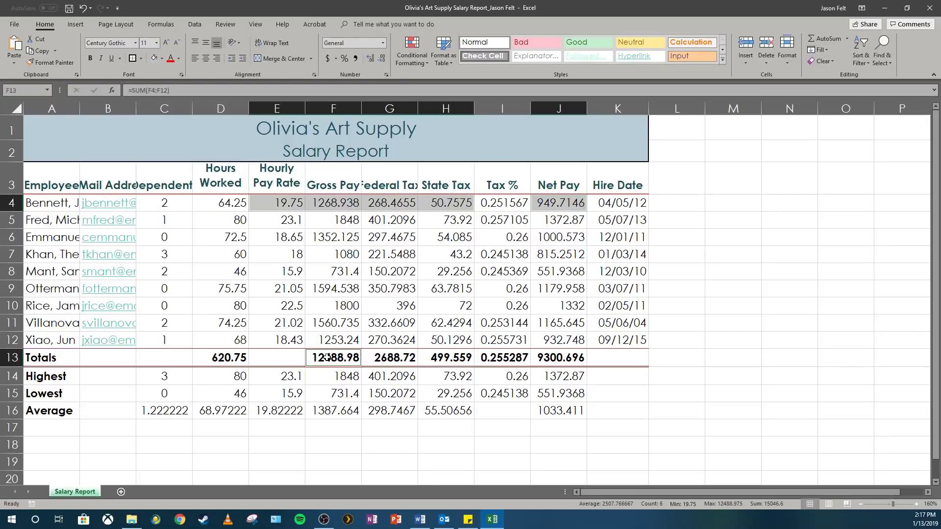
drag(327, 358, 452, 362)
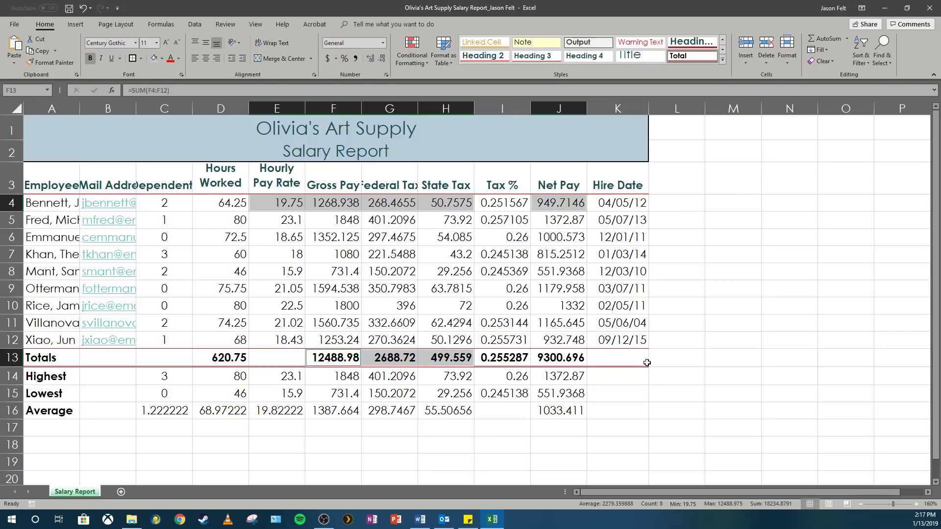
ctrl+click(560, 358)
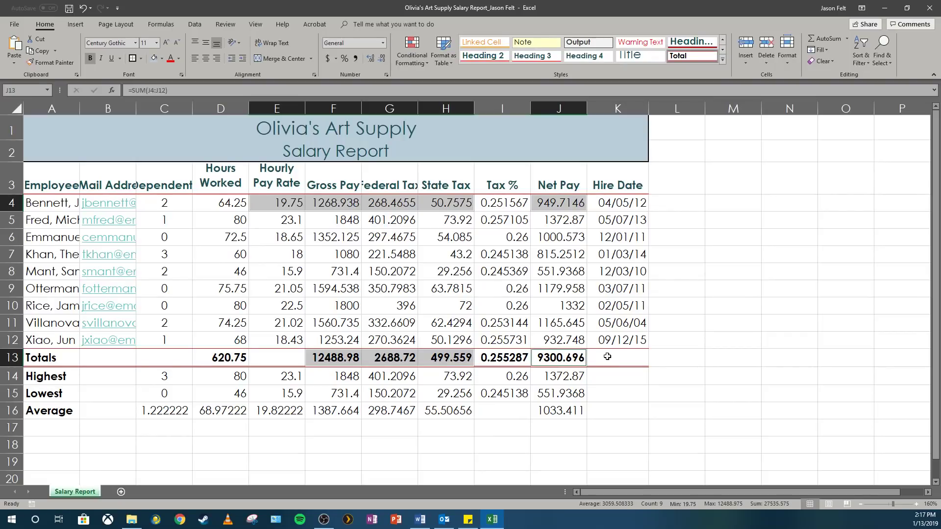
click(383, 45)
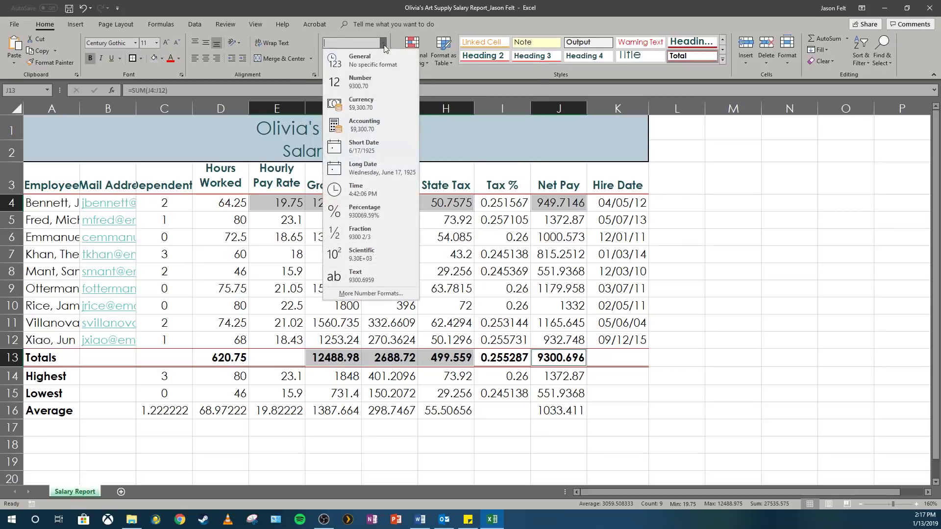
click(374, 126)
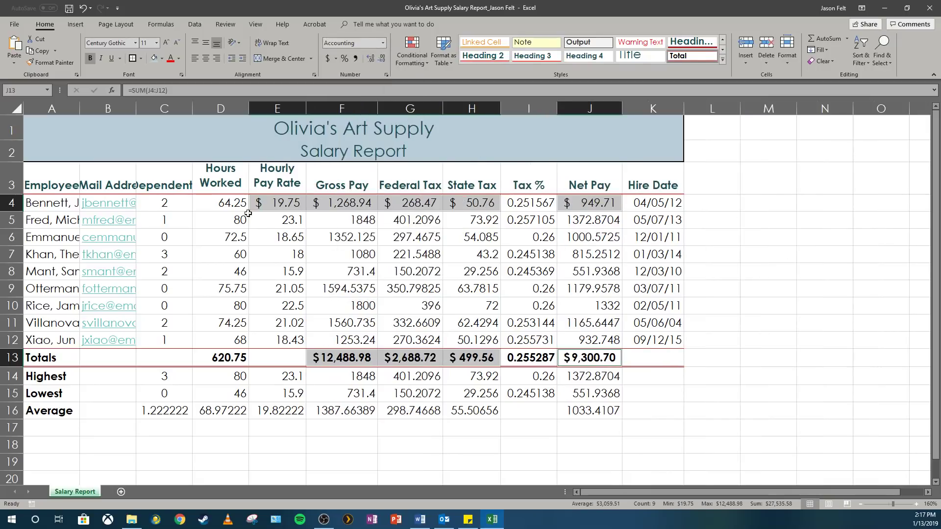
click(343, 215)
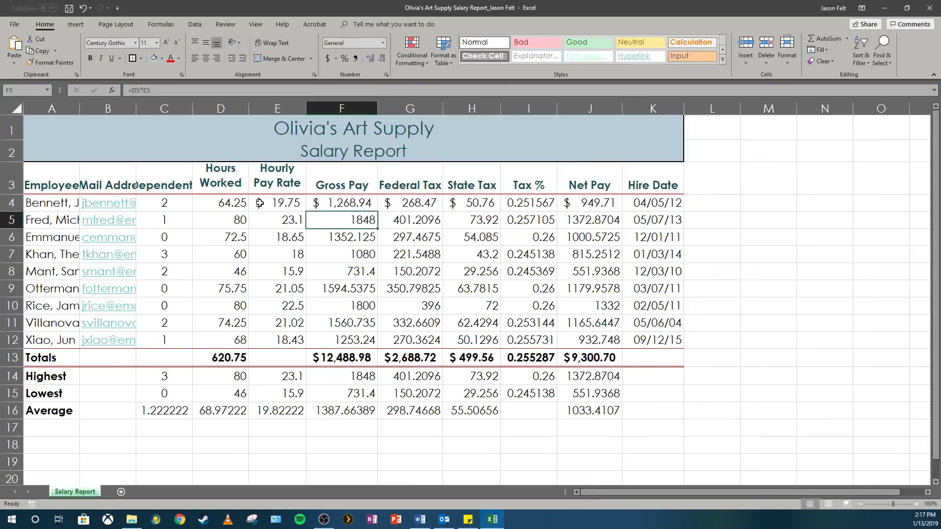
click(260, 203)
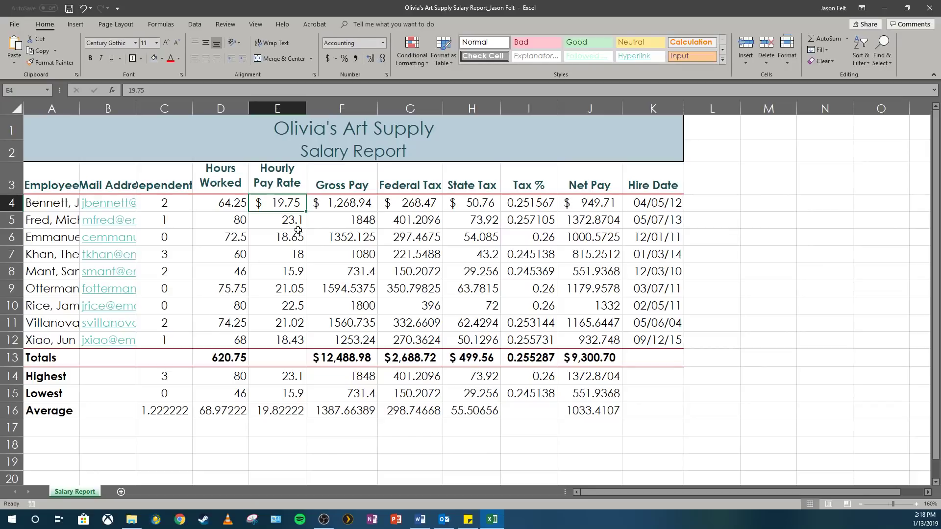
- Apply the Comma style to E5:H12 and J5:J12, as well as to the hours worked in D4:D16
drag(290, 216, 476, 338)
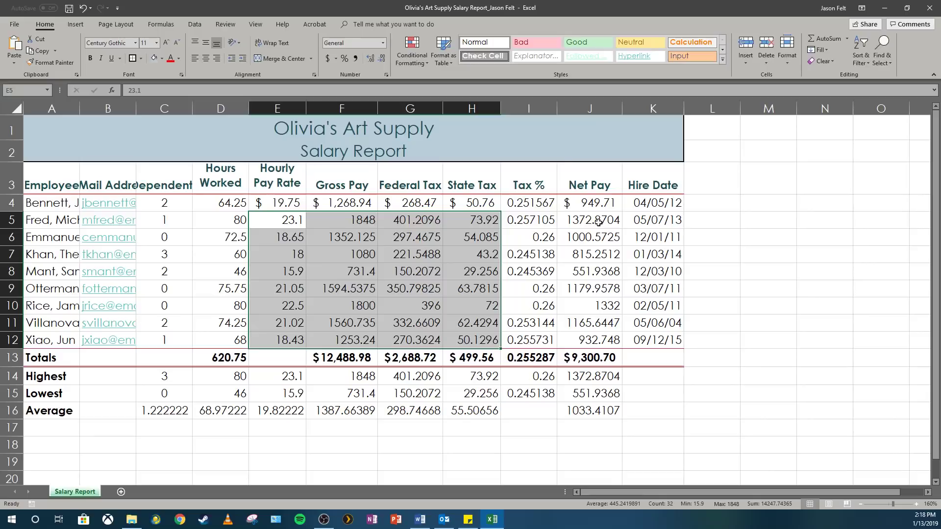
drag(599, 221, 606, 341)
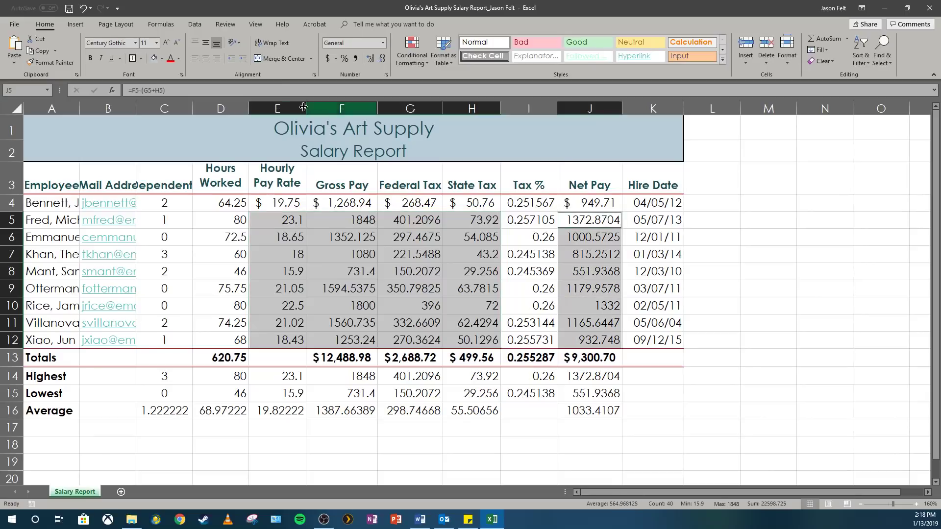
click(355, 59)
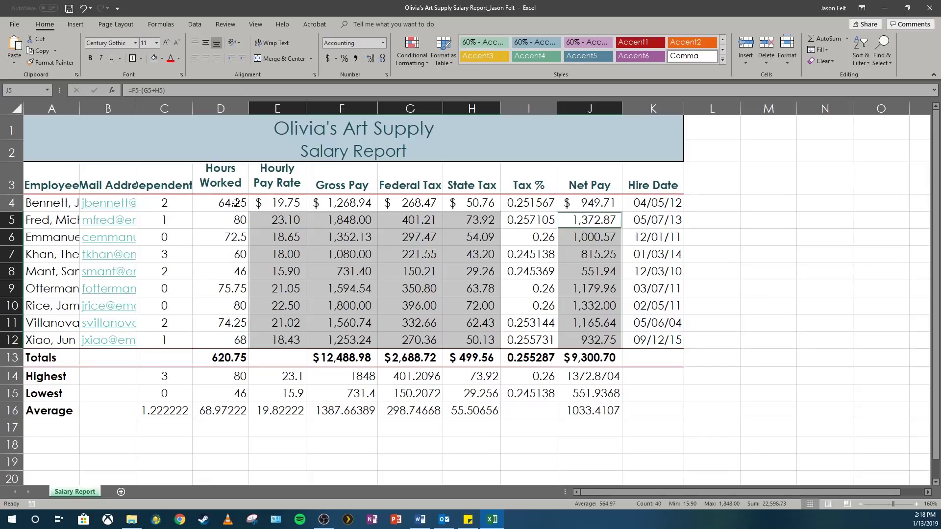
drag(230, 201, 208, 412)
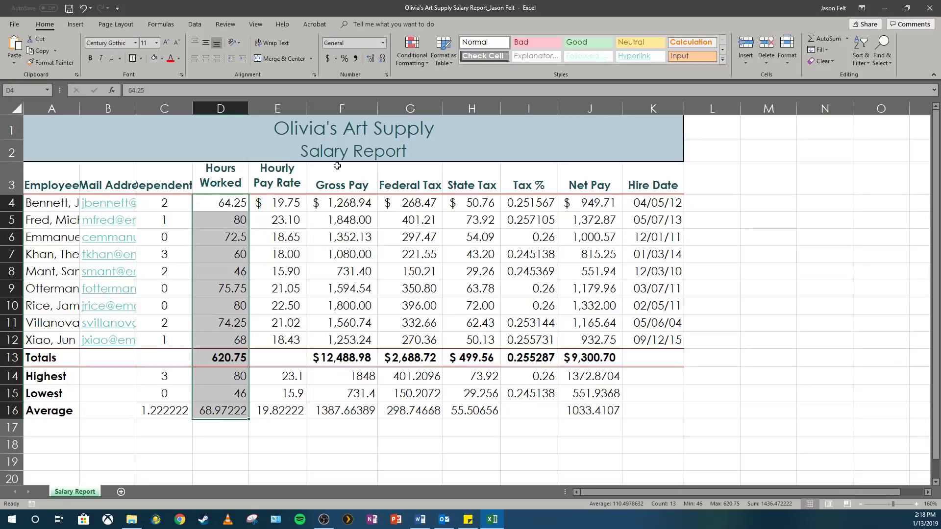
click(355, 59)
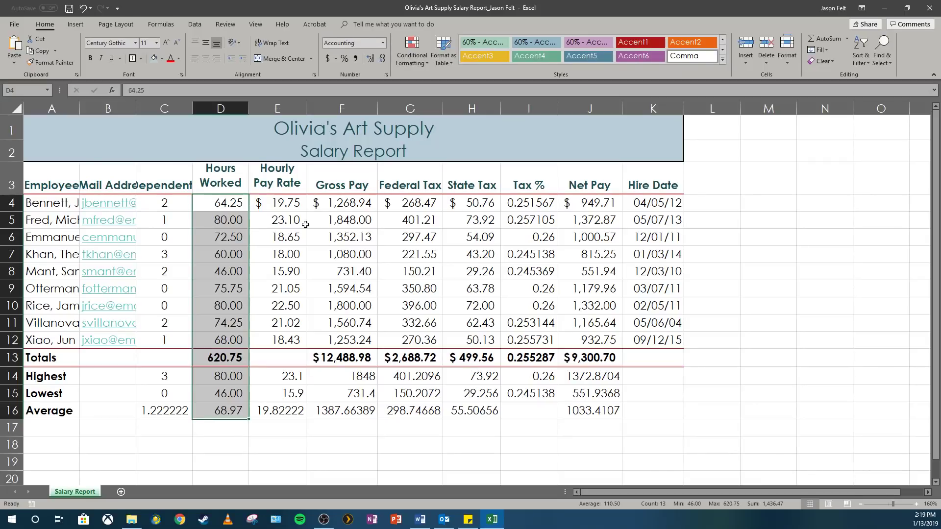
- Format E14:H16 and J14:J16 as Currency with two decimals, a $ symbol and negative numbers in black parentheses
click(281, 377)
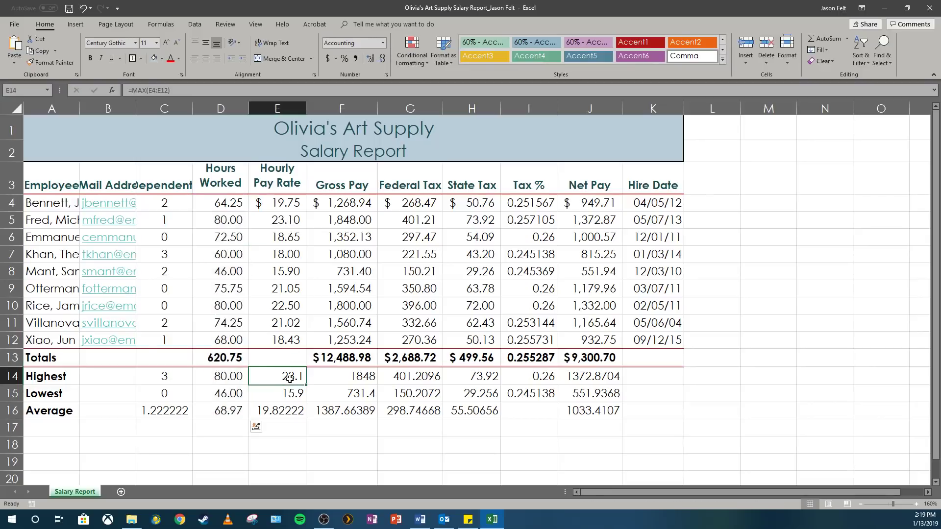
drag(281, 379, 460, 410)
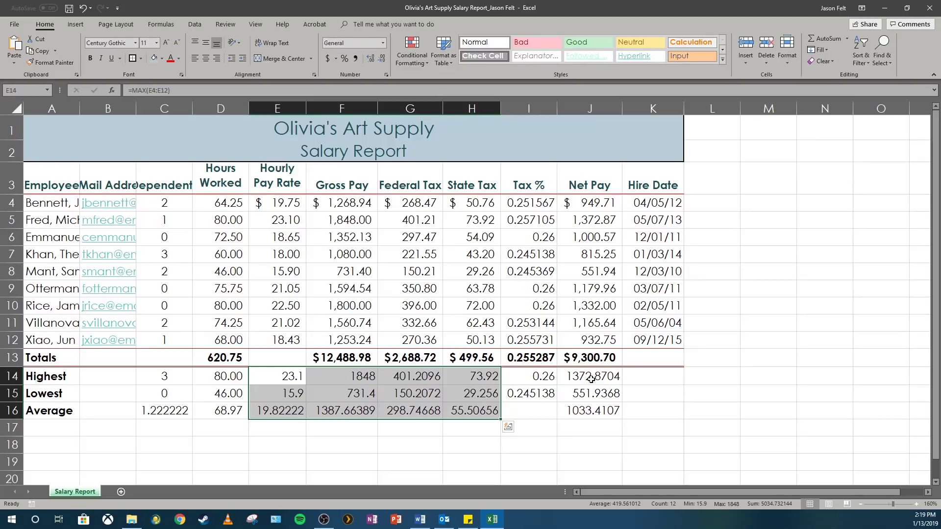
drag(591, 379, 594, 409)
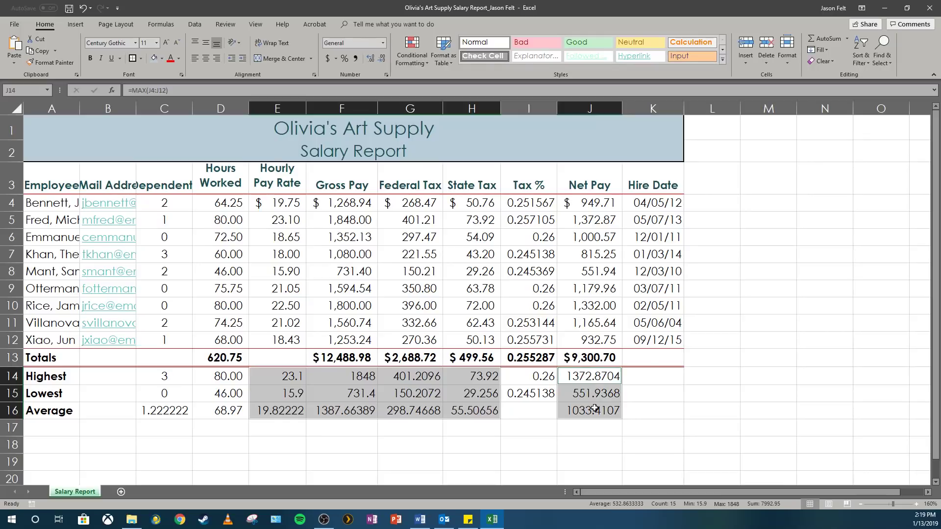
click(384, 43)
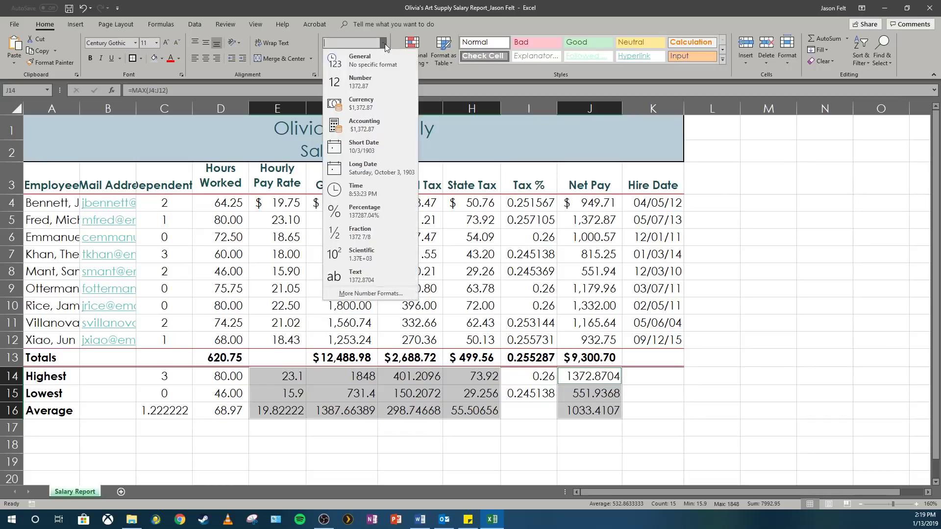
click(384, 103)
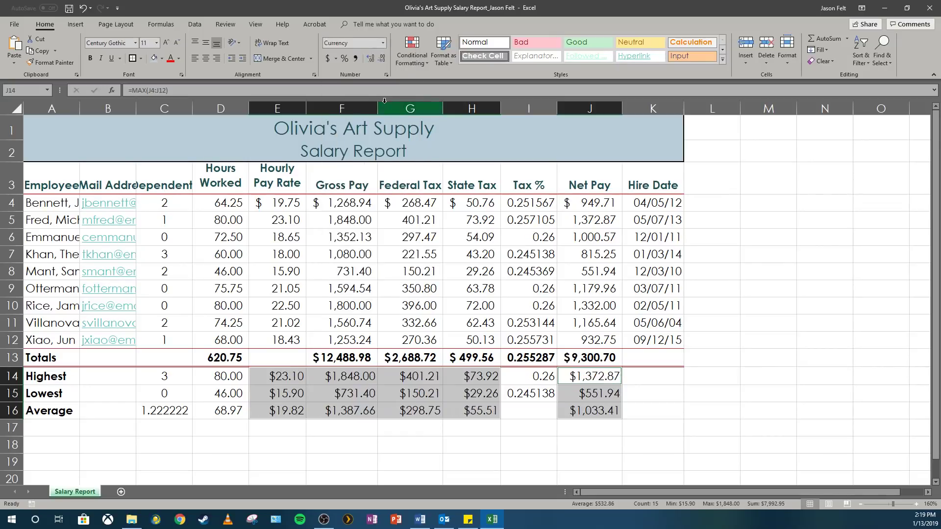
click(385, 76)
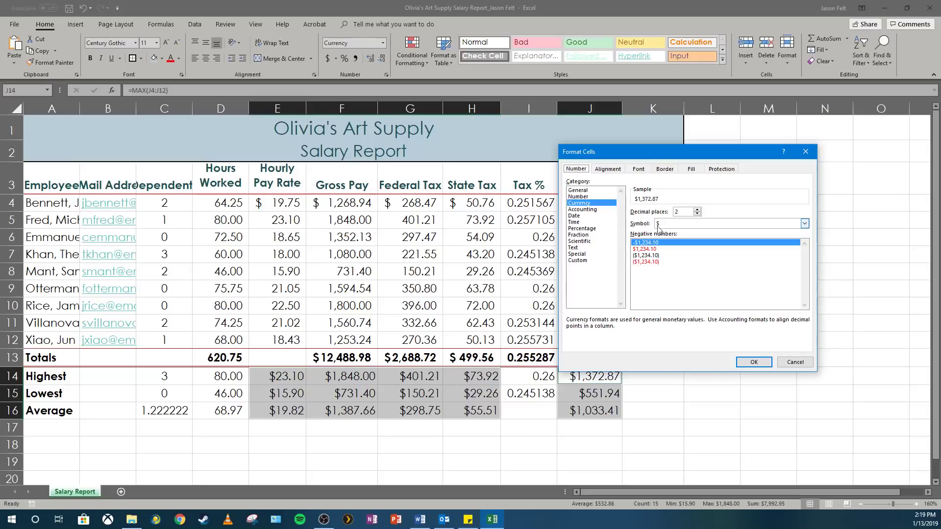
click(643, 256)
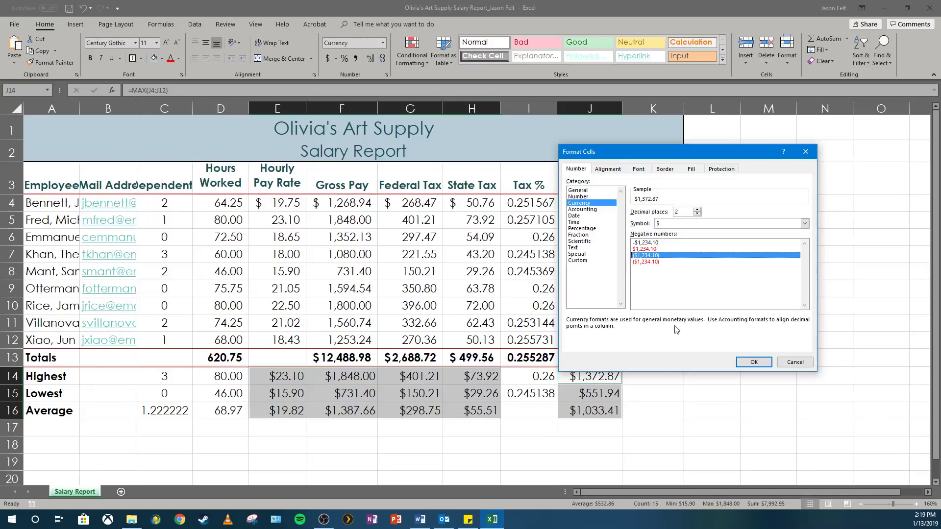
click(754, 361)
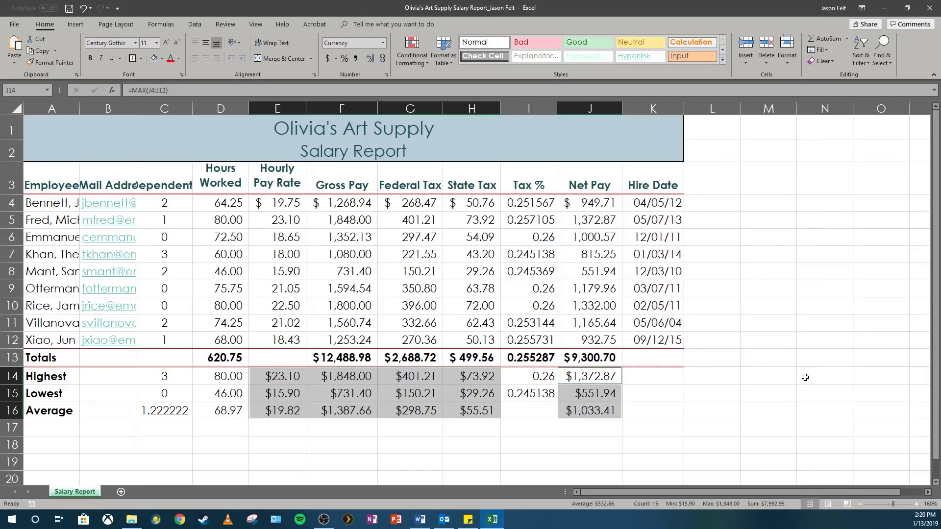
click(332, 201)
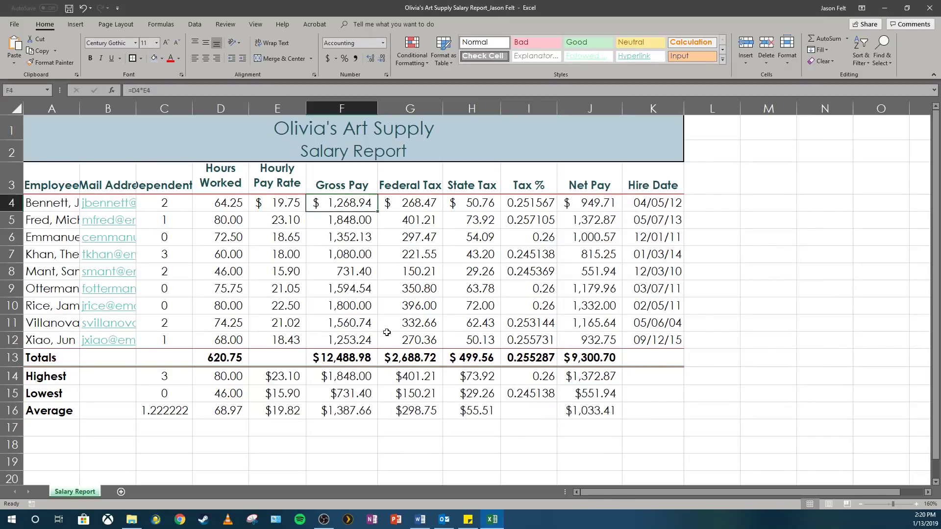
click(344, 377)
click(363, 202)
click(340, 375)
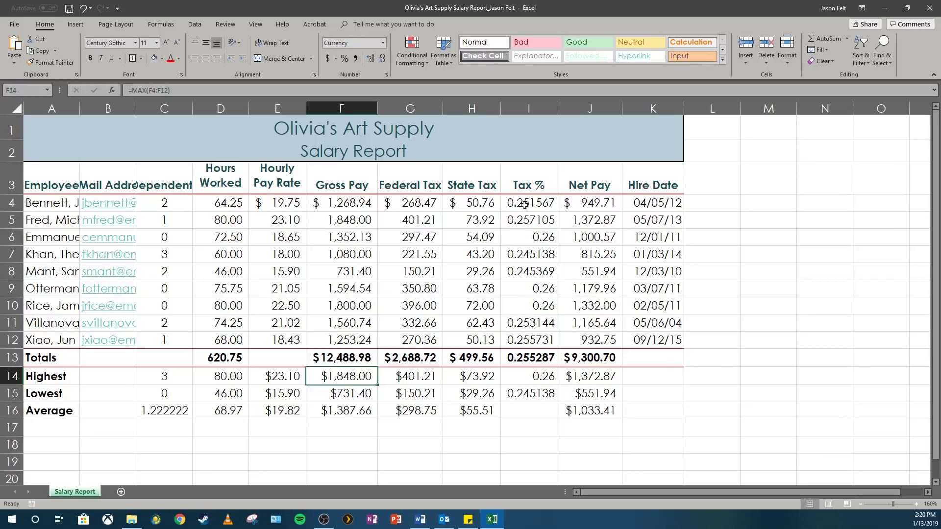
- Format the tax percentages in I4:I15 with the Percent style and two decimal places
drag(524, 205, 529, 390)
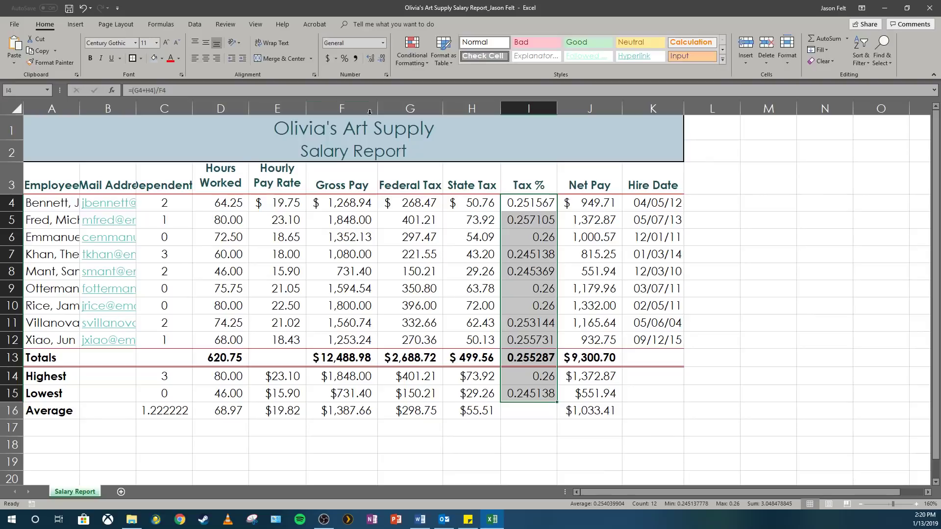
click(344, 59)
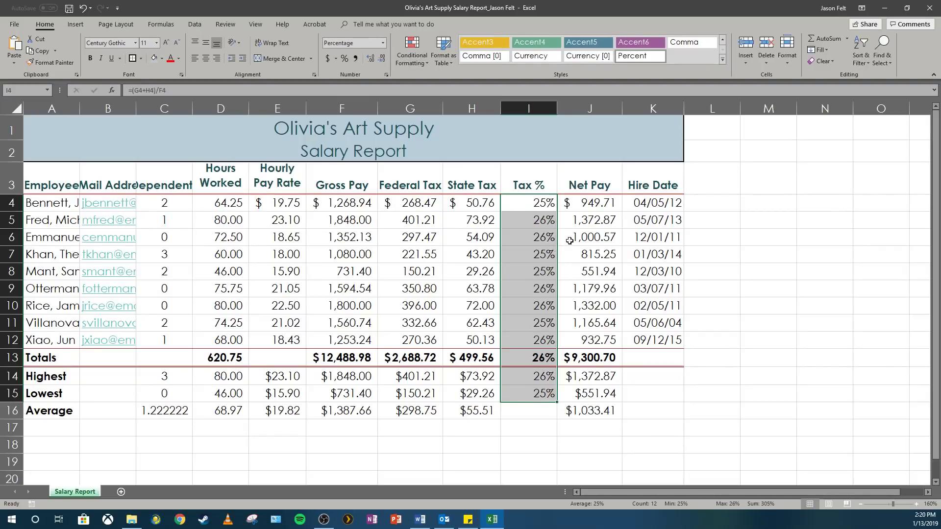
click(372, 60)
click(372, 60)
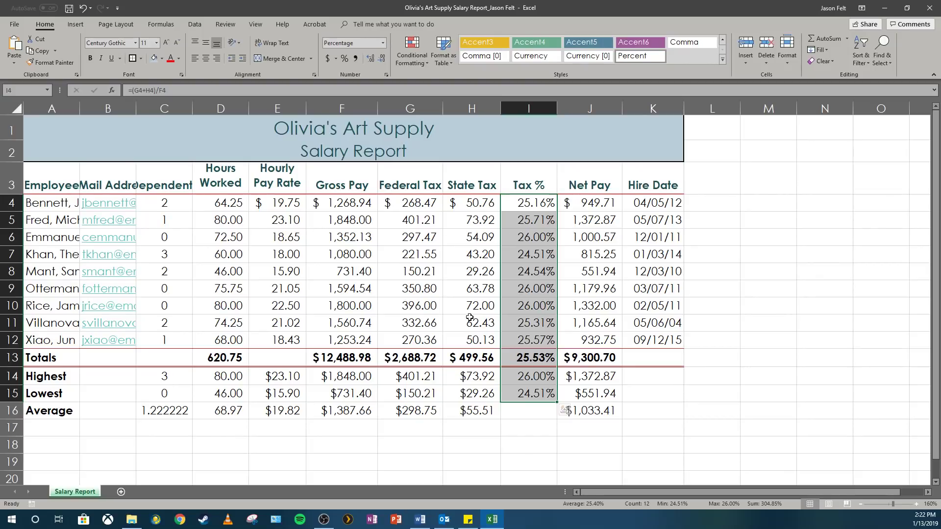
- Create a conditional formatting rule for the hours worked in D4:D12 that formats only cells with a value greater than 72
click(227, 203)
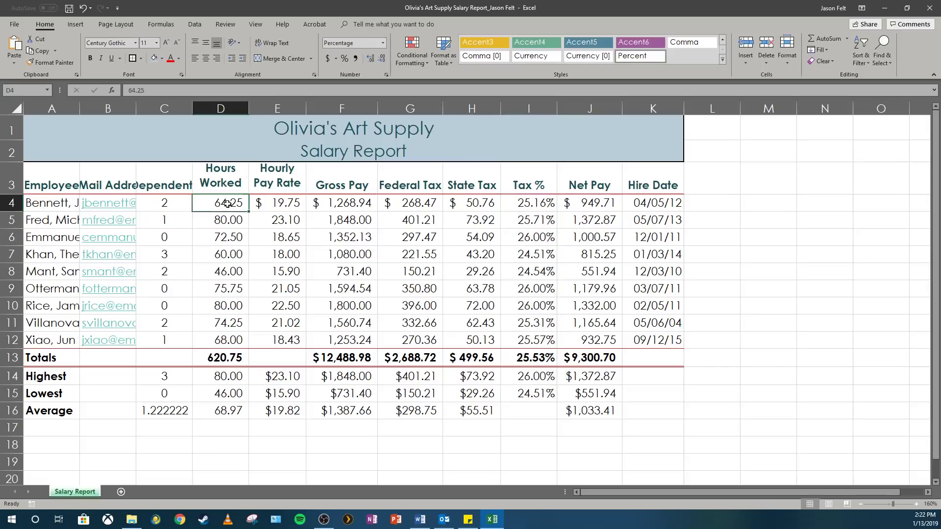
drag(227, 203, 235, 343)
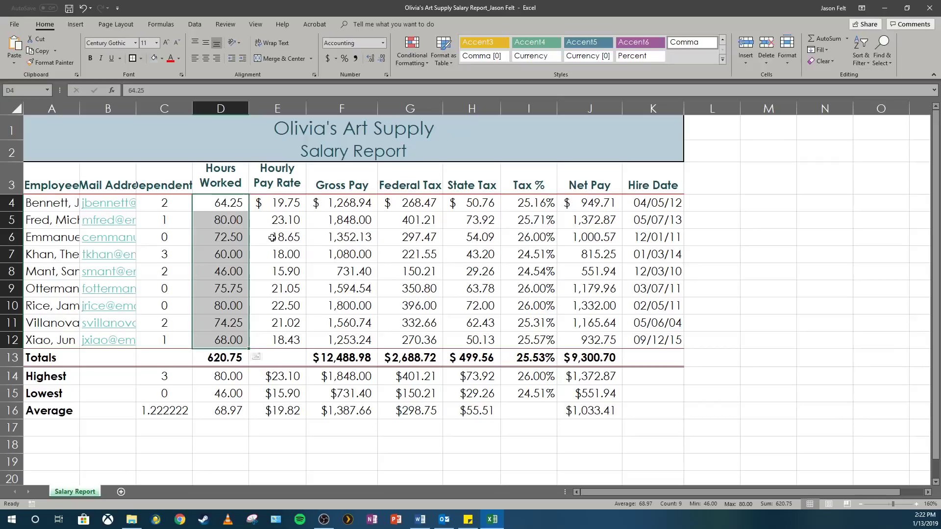
click(419, 63)
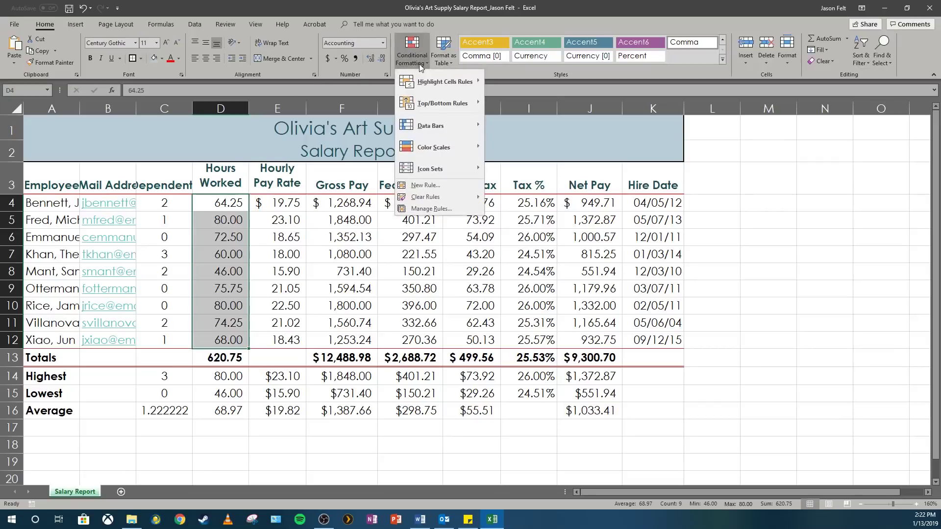
click(429, 186)
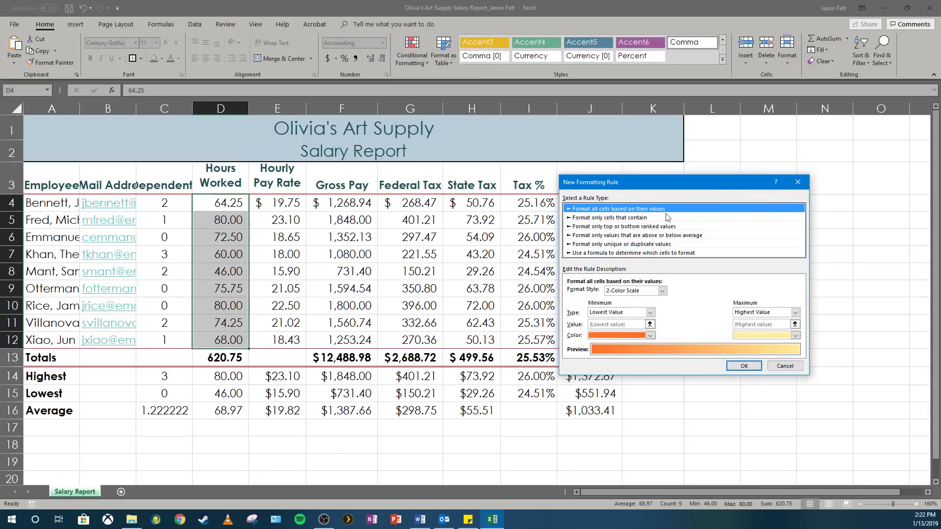
click(644, 218)
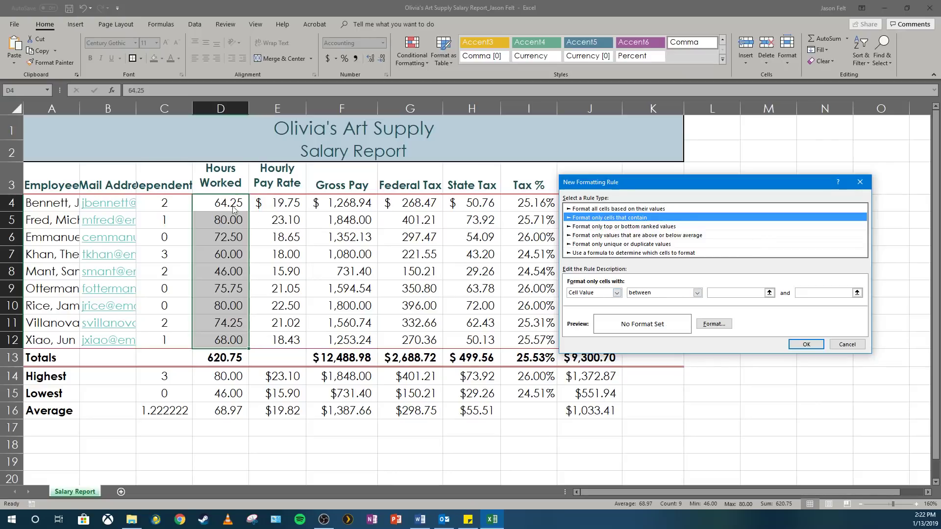
click(696, 293)
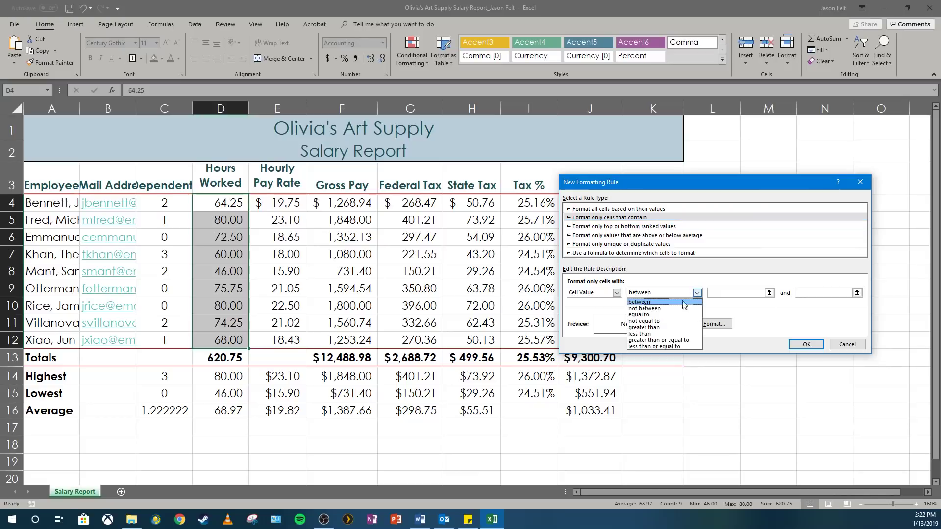
click(667, 327)
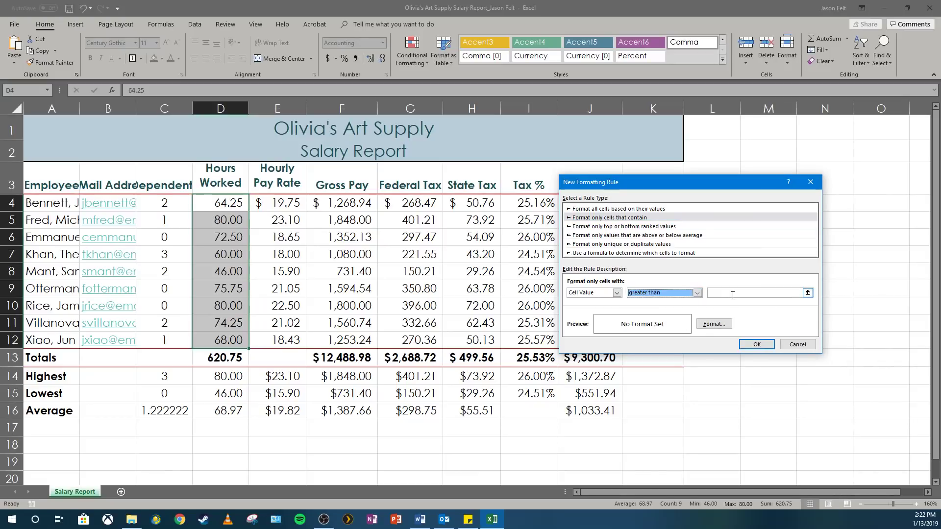
click(732, 295)
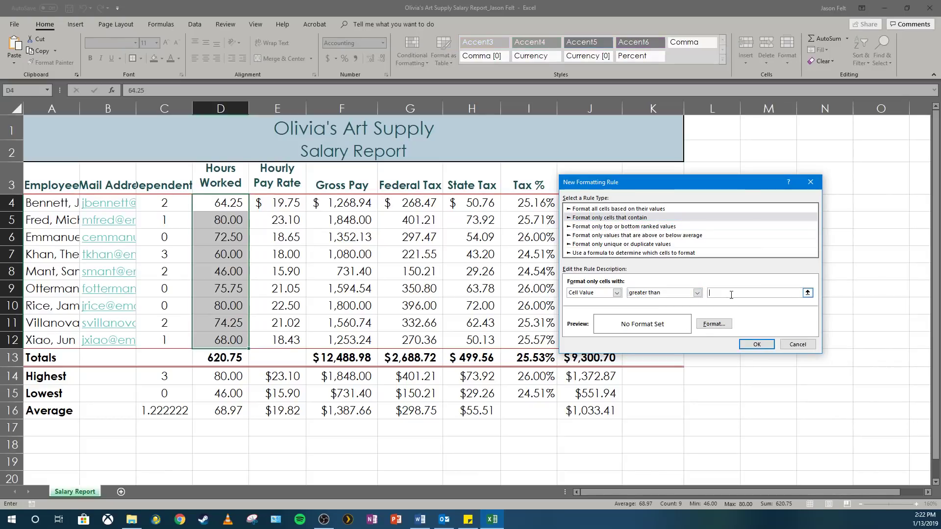
text(72)
- Give the rule's matching cells a white font and the blue-gray Accent 5 theme fill, and apply the rule
click(713, 324)
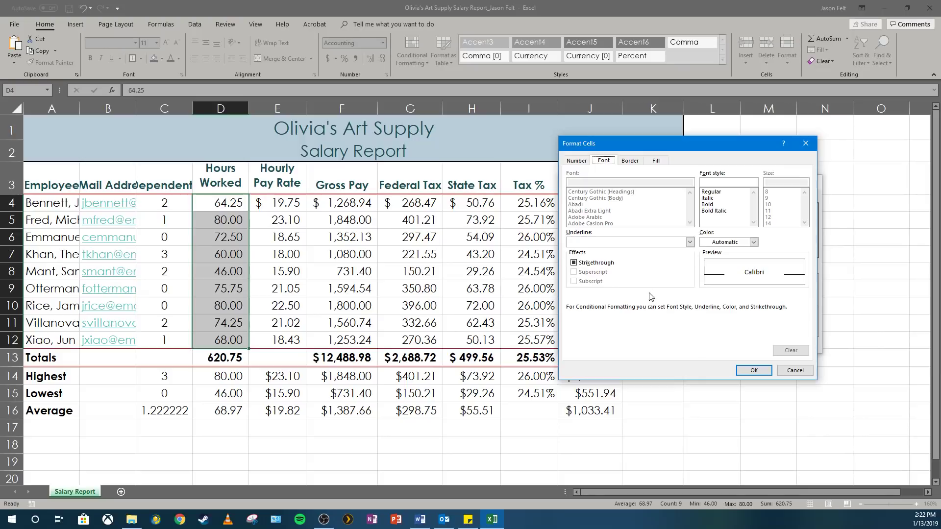
click(753, 242)
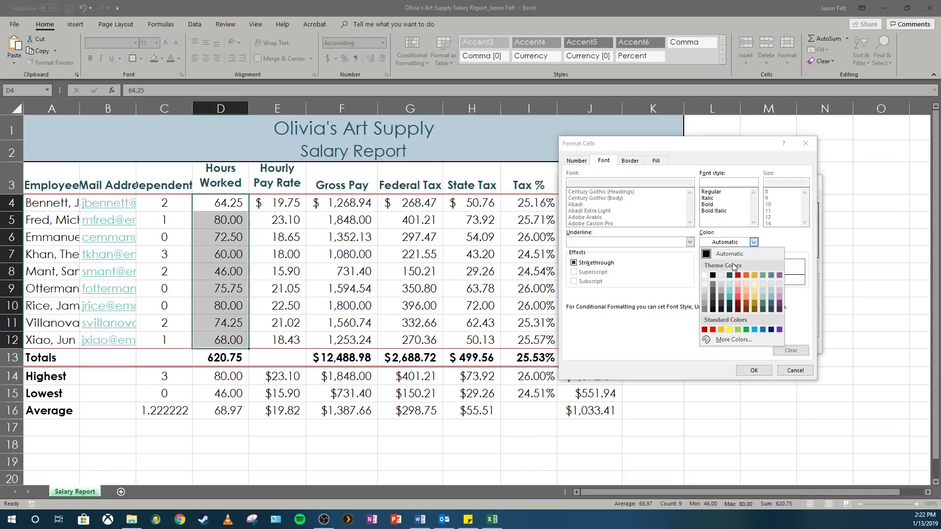
click(705, 277)
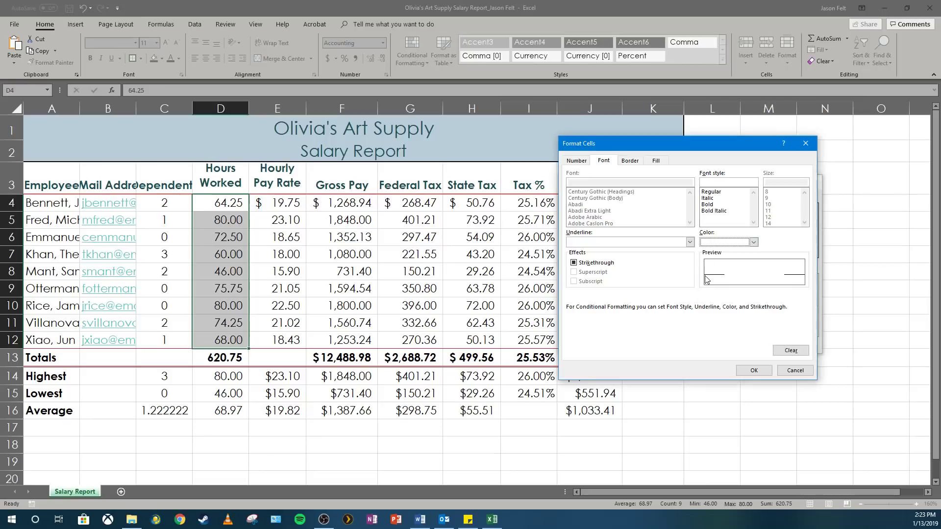
click(656, 161)
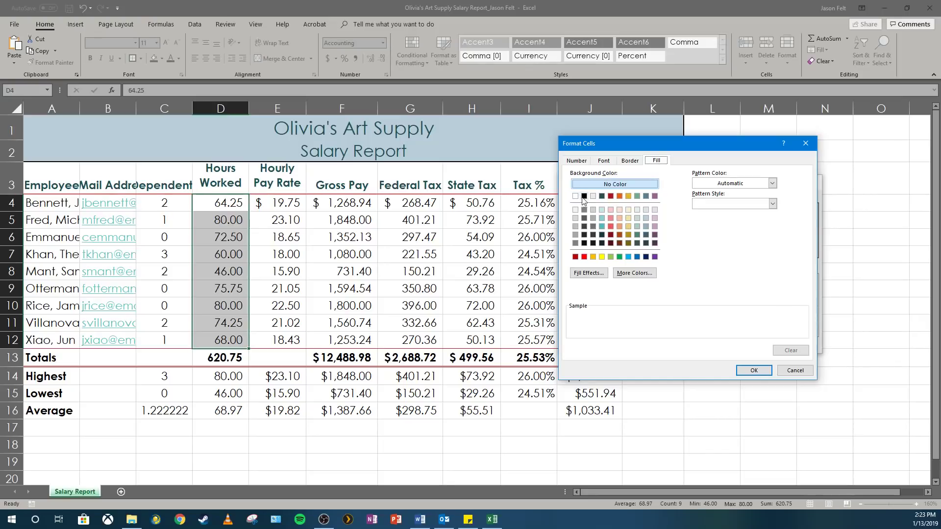
click(647, 197)
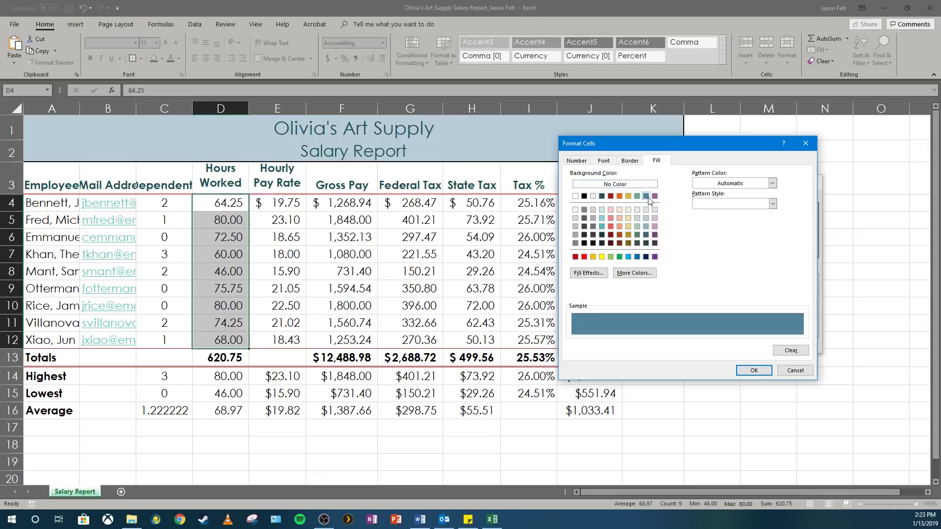
click(753, 370)
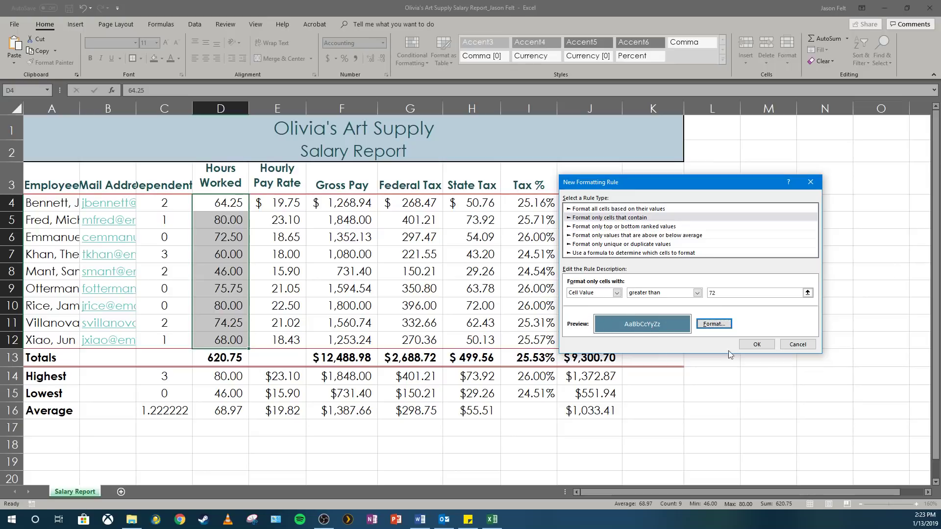
click(756, 344)
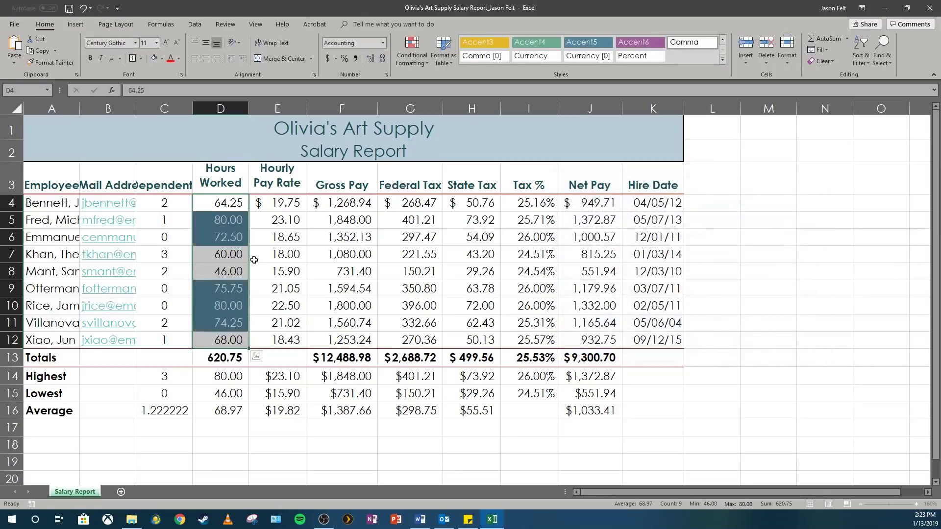
- Examine which hours-worked cells in D4:D12 are highlighted by the conditional formatting rule
click(263, 239)
click(231, 221)
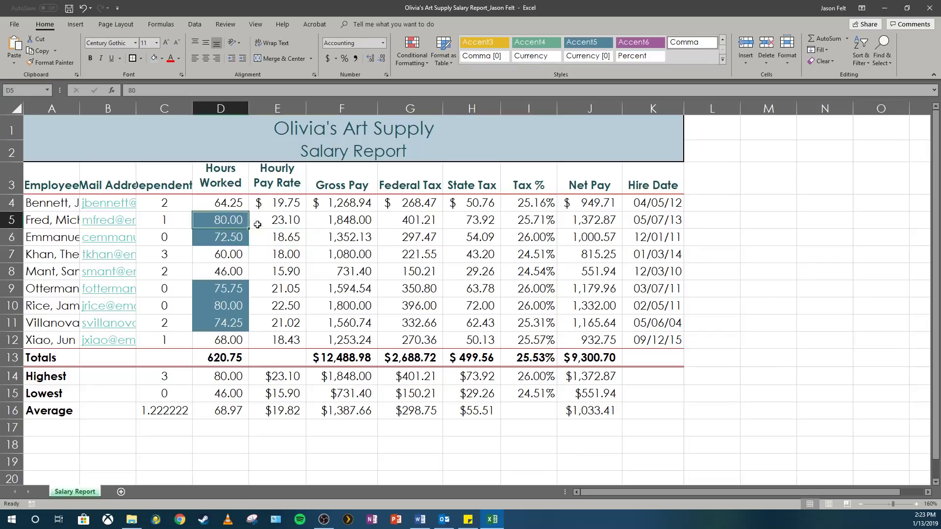
click(210, 238)
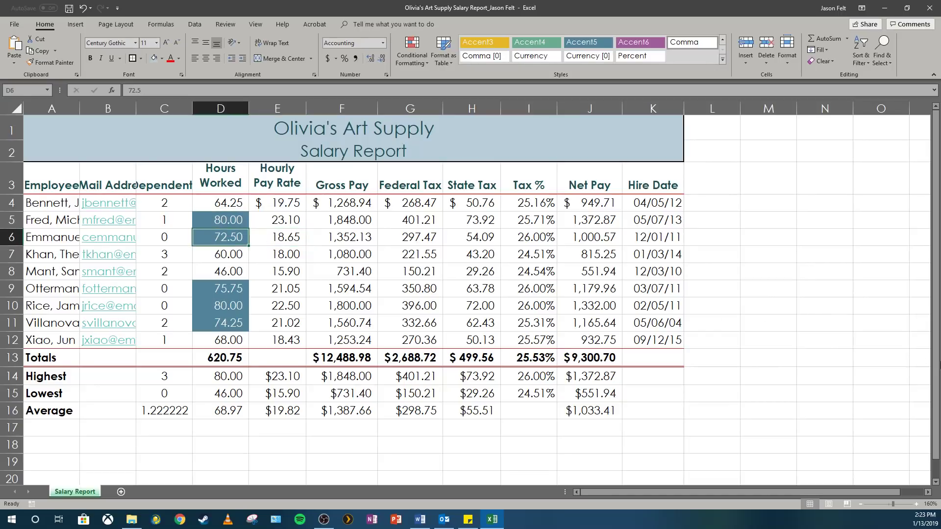
click(229, 291)
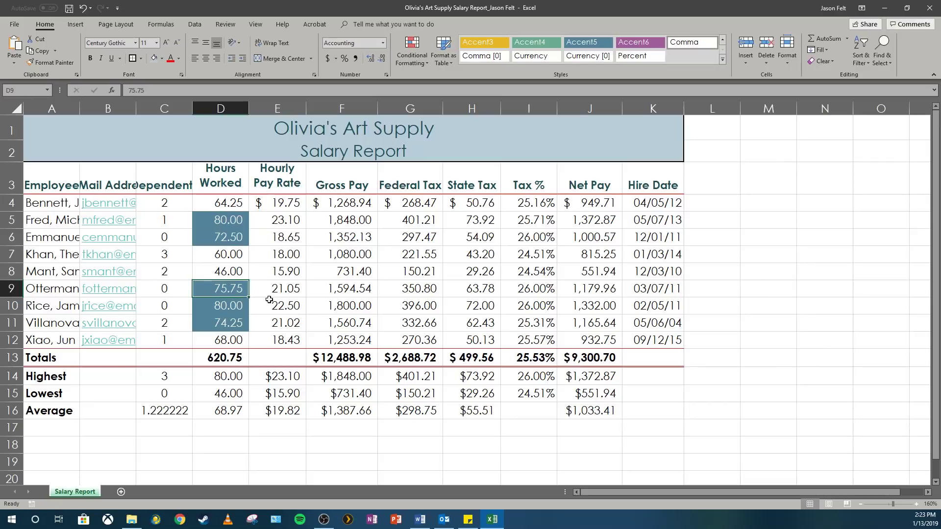
ctrl+click(230, 307)
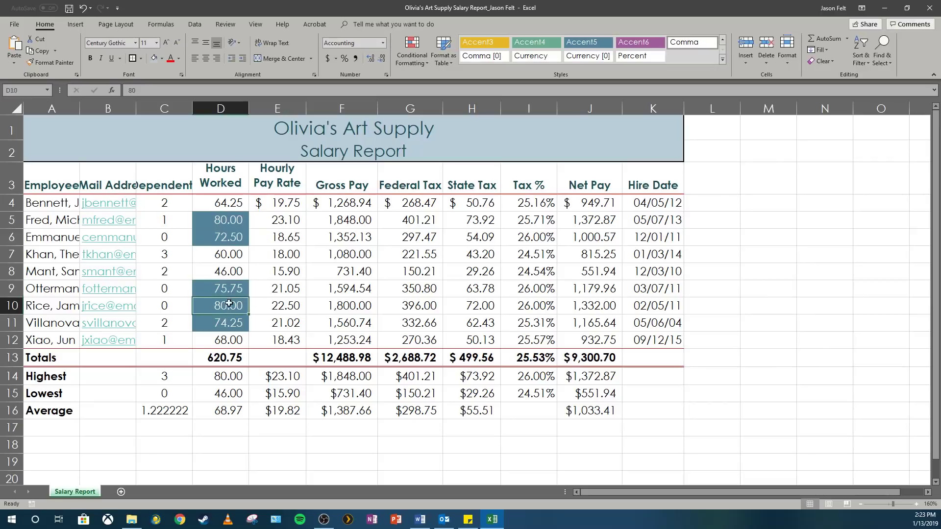
ctrl+click(229, 224)
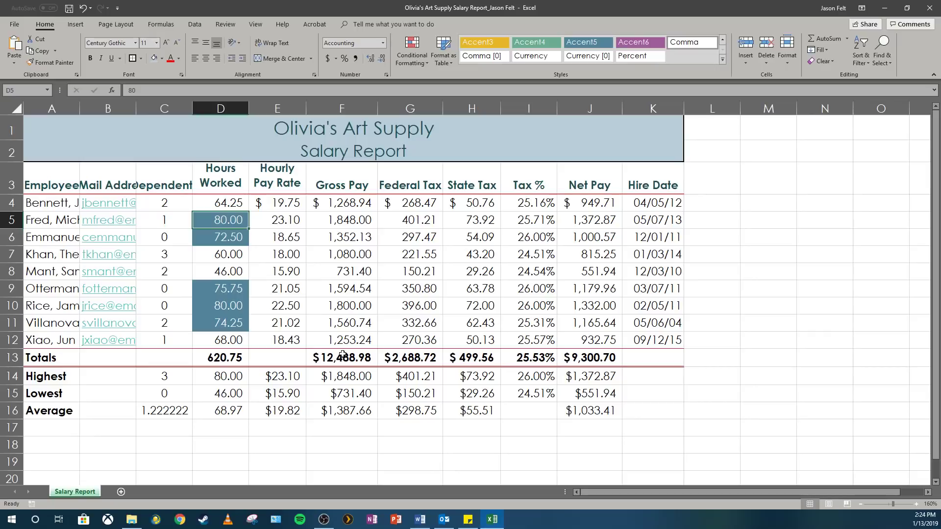
click(406, 282)
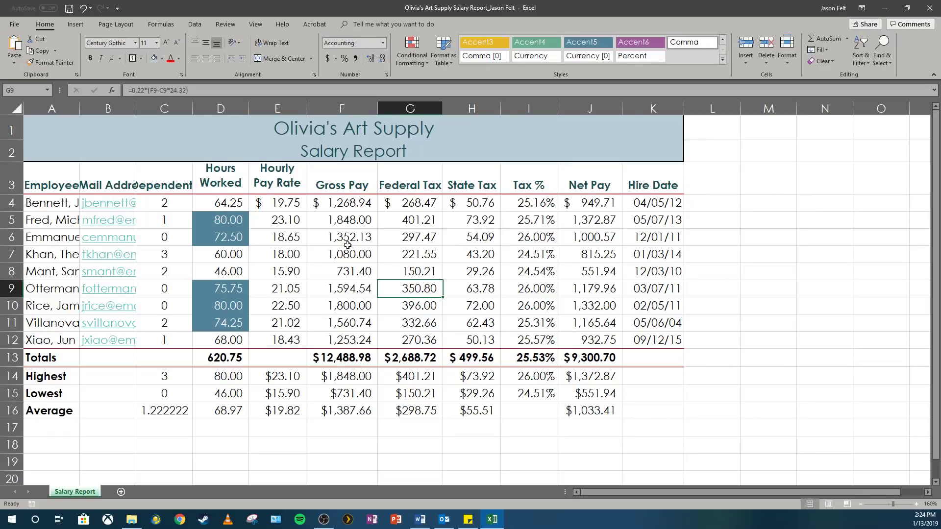
click(285, 231)
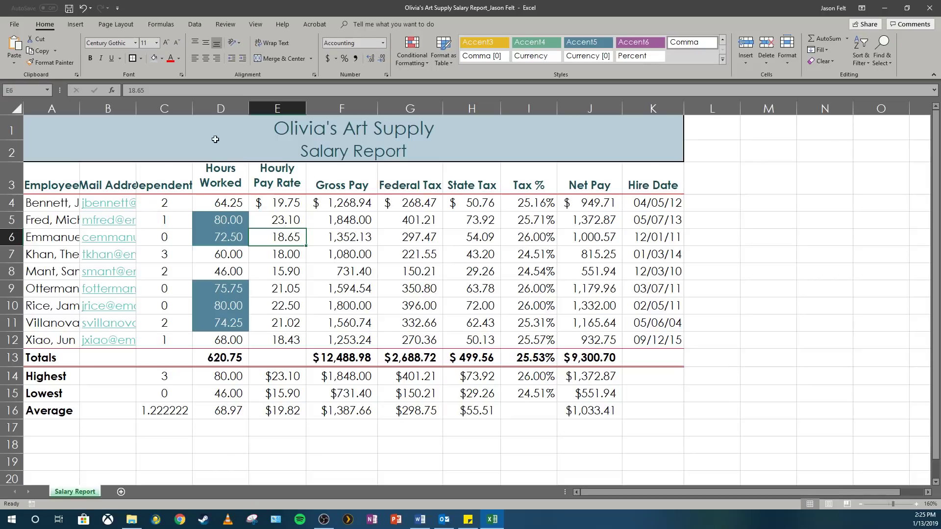
- Autofit the widths of columns A through C to their contents
click(49, 107)
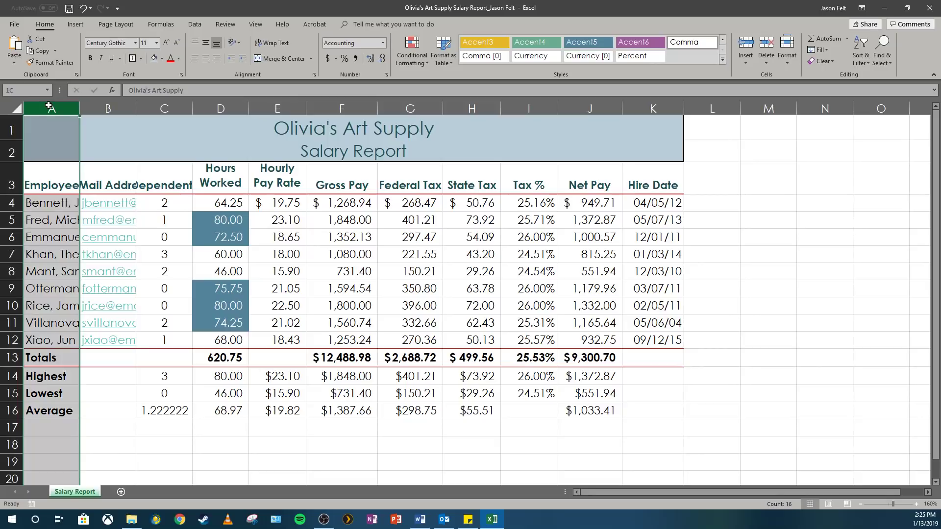
drag(49, 107, 153, 108)
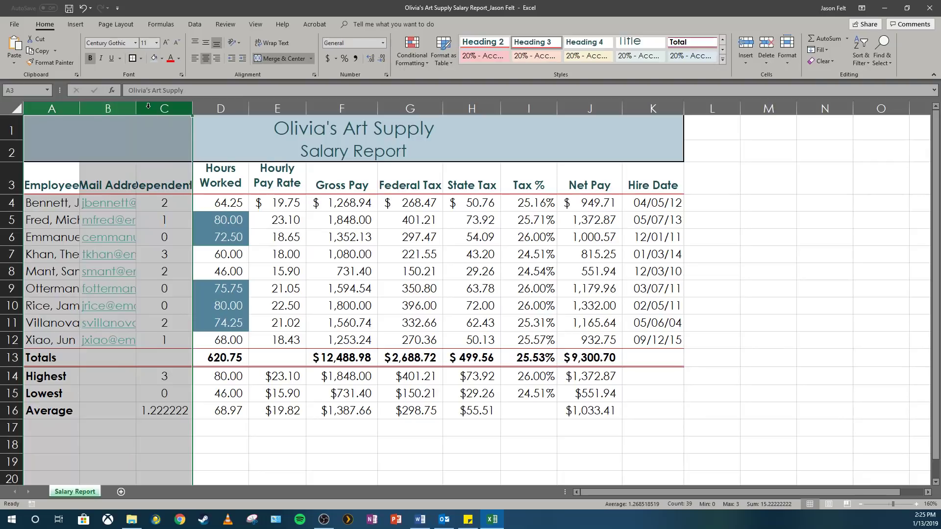
double_click(192, 108)
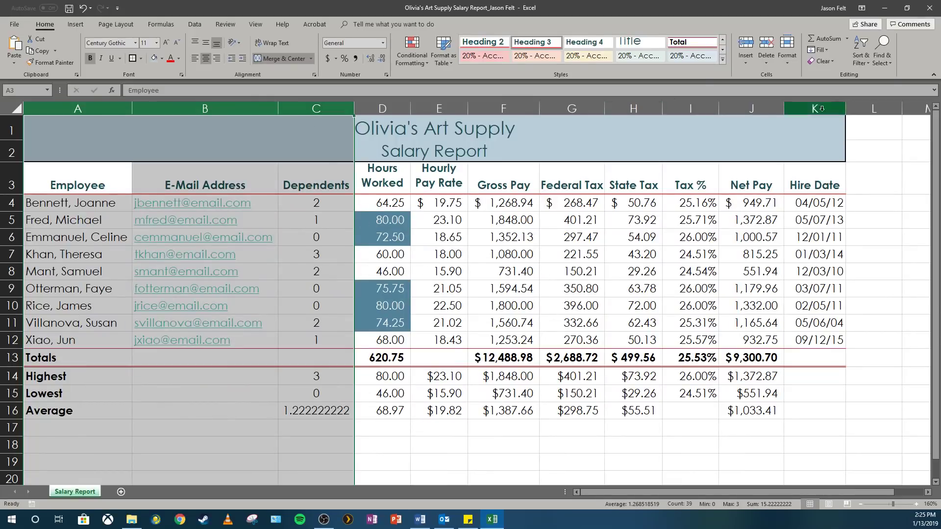
- Widen the State Tax column H to a width of 10.25
click(636, 107)
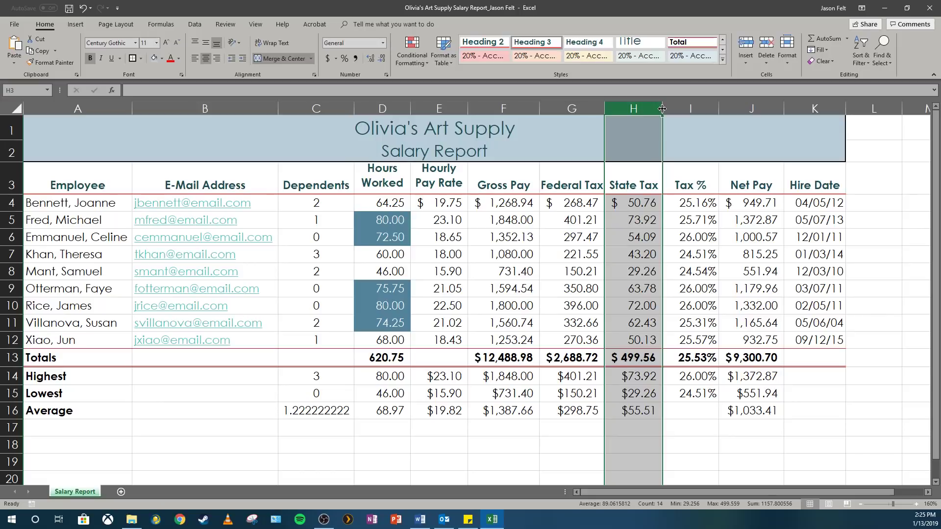
drag(662, 109, 662, 109)
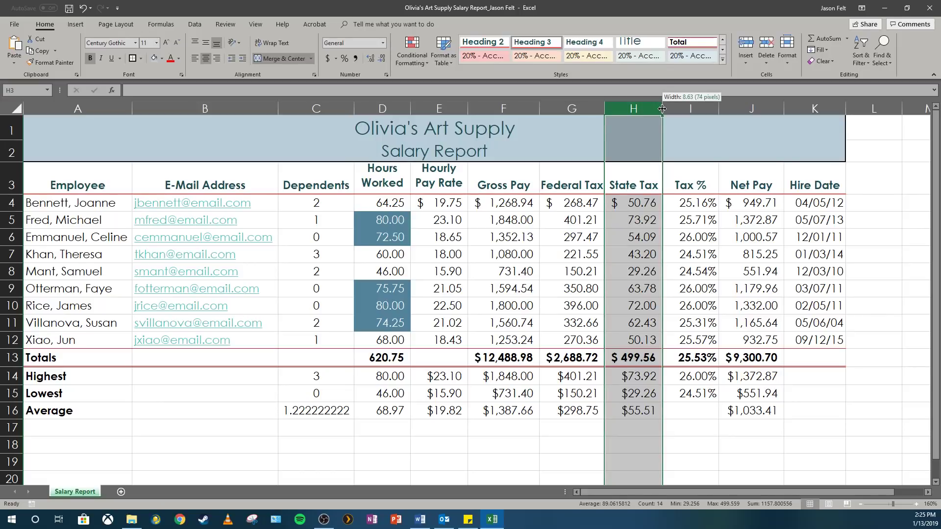
drag(662, 109, 661, 108)
drag(661, 108, 672, 111)
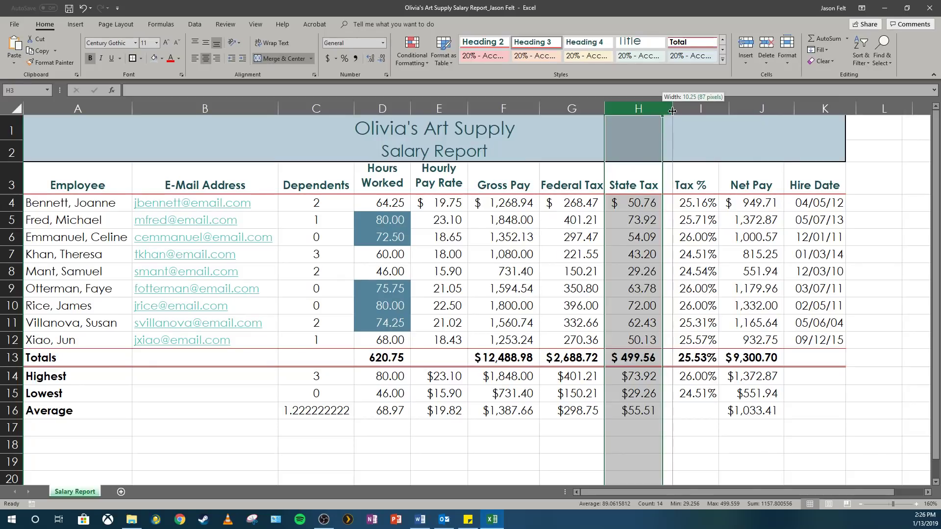
drag(672, 111, 672, 111)
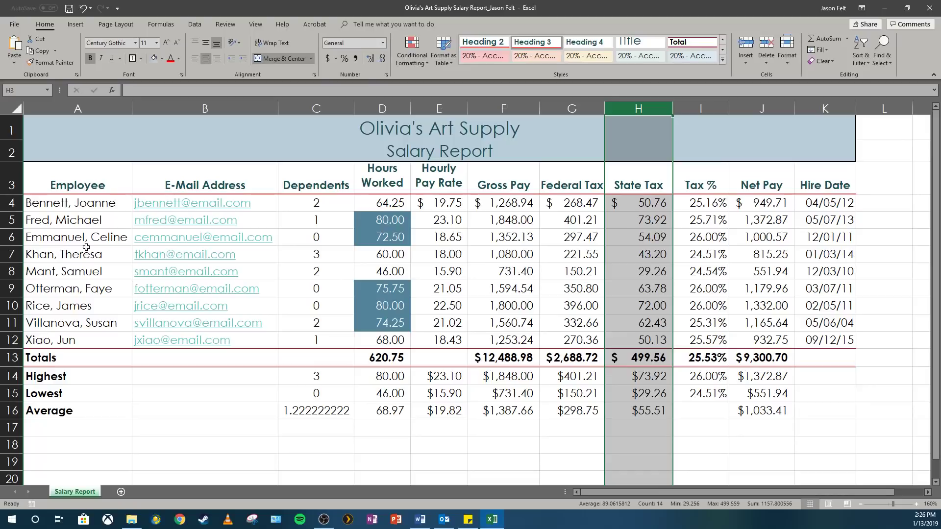
- Set the width of the Hours Worked, Hourly Pay Rate and Tax % columns (D, E and I) to 7.50
click(382, 107)
drag(382, 107, 440, 108)
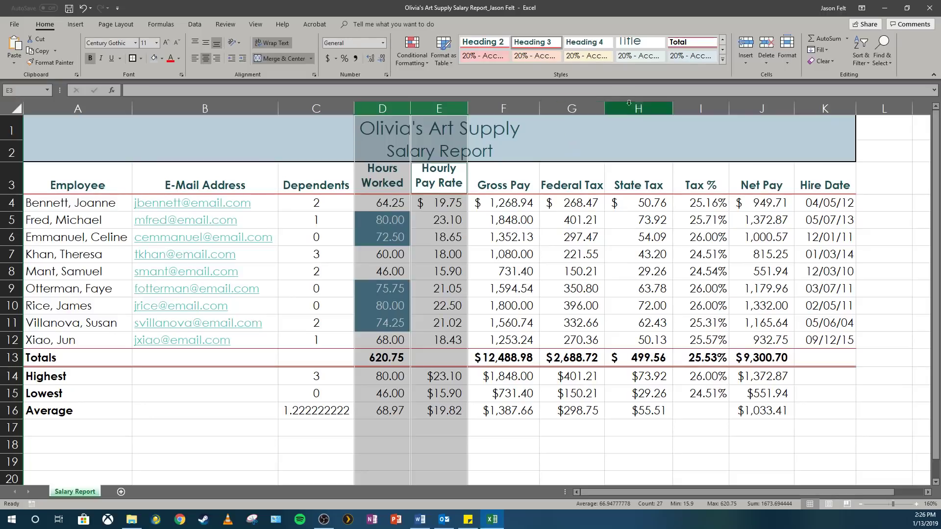
ctrl+click(701, 107)
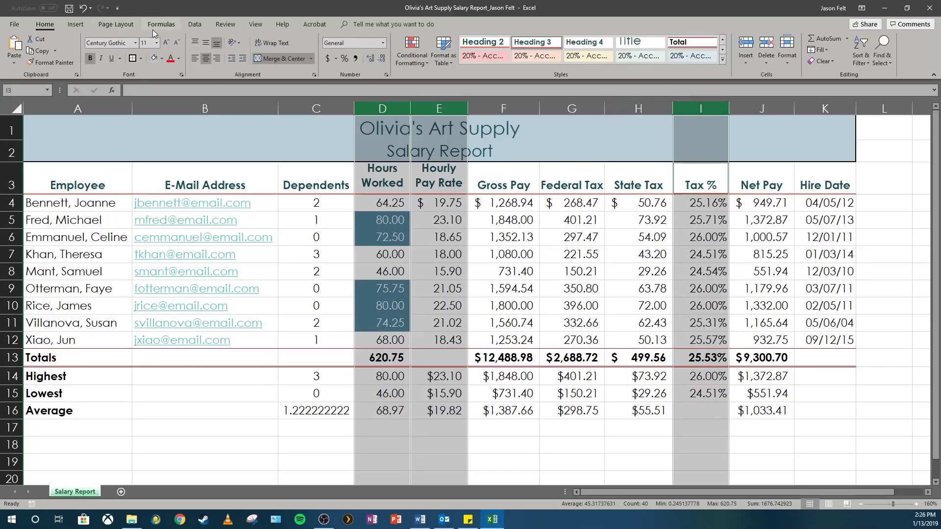
right_click(442, 110)
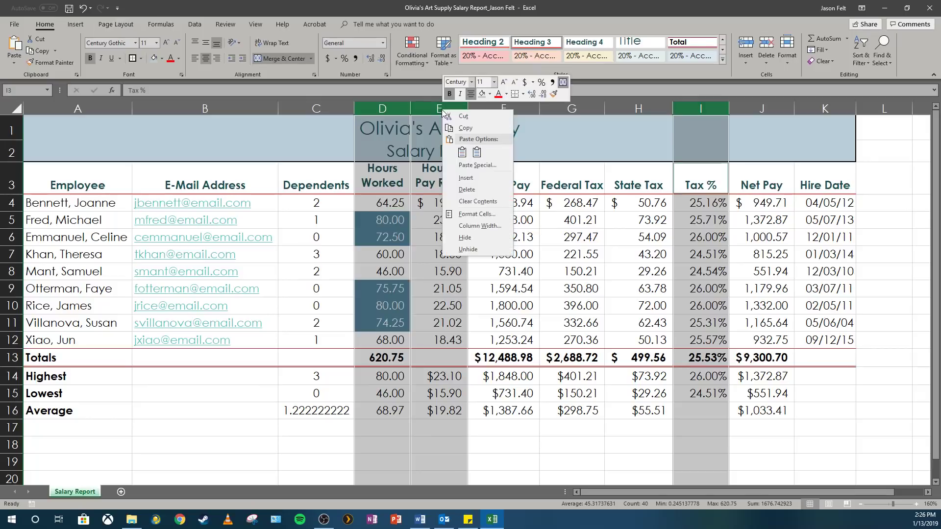
click(472, 227)
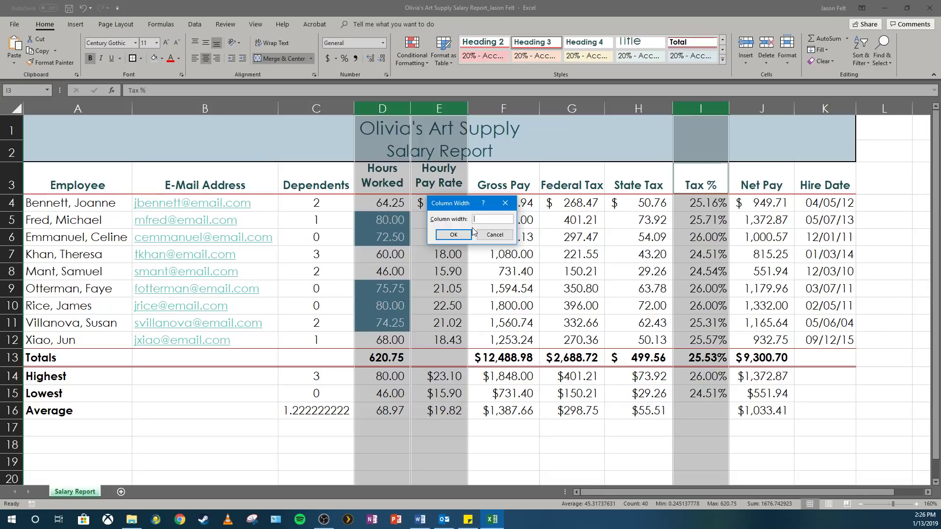
text(7.50)
click(453, 235)
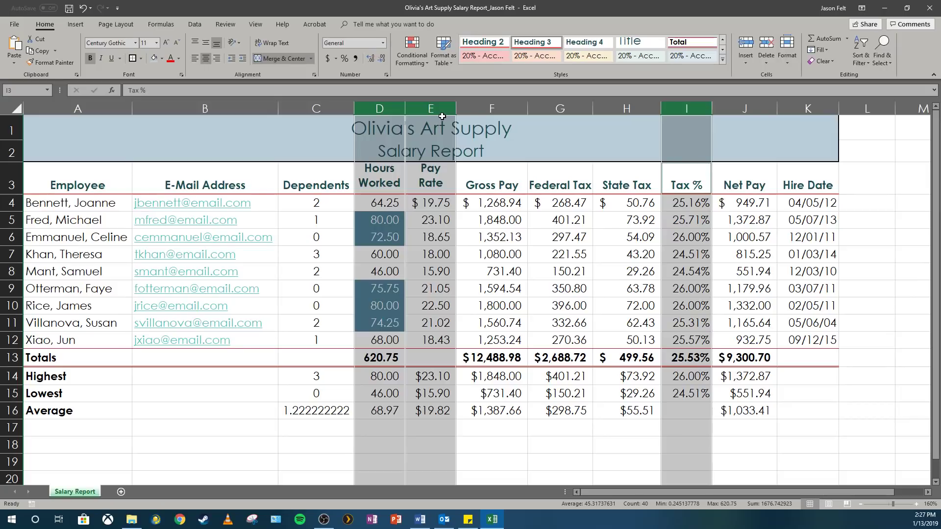
- Widen the Gross Pay, Federal Tax, Net Pay and Hire Date columns (F, G, J and K) together to one equal width
ctrl+click(479, 106)
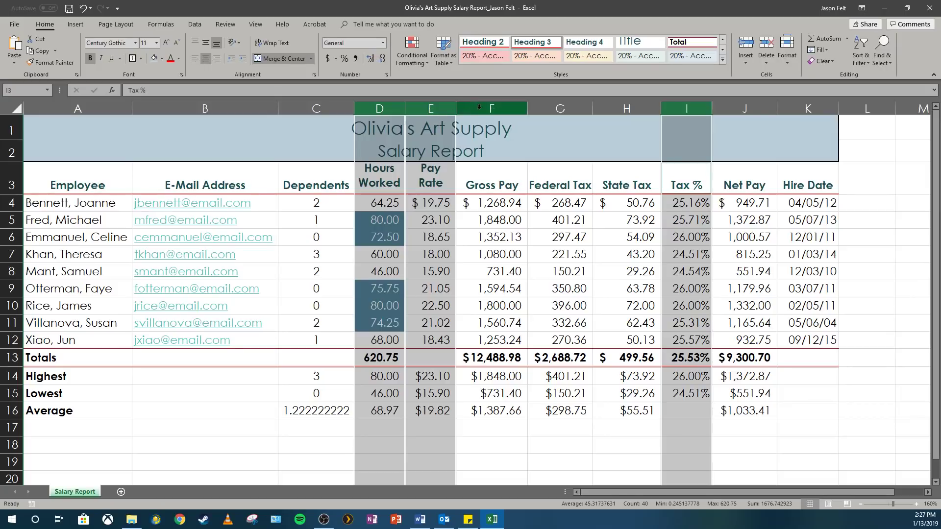
click(479, 107)
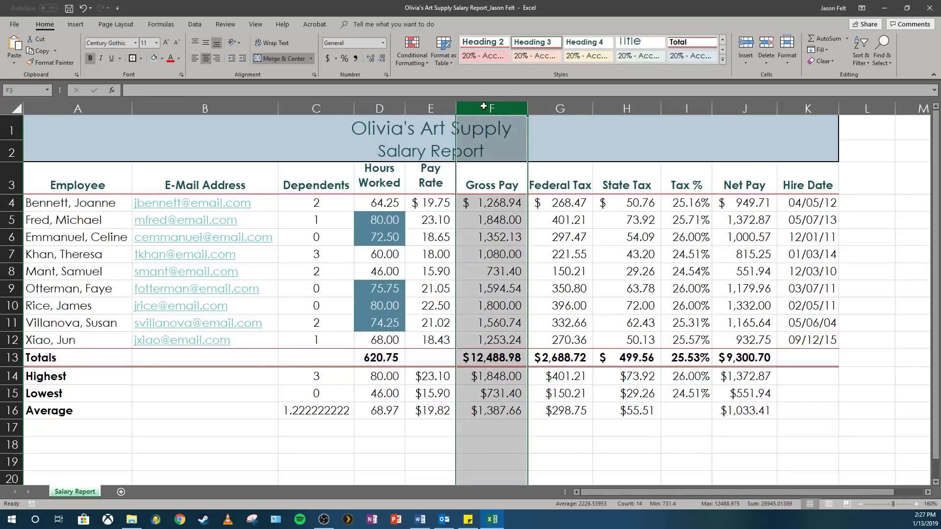
drag(500, 105, 560, 111)
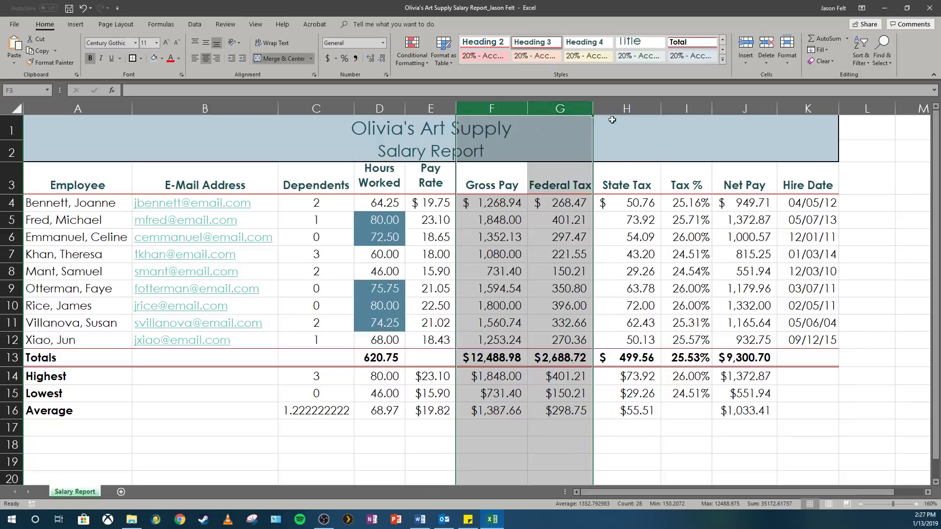
ctrl+click(734, 108)
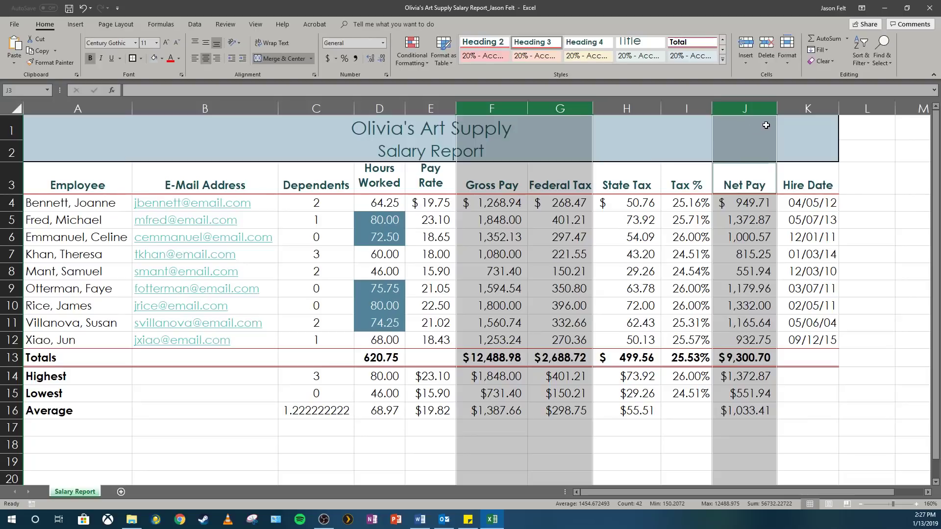
ctrl+click(798, 104)
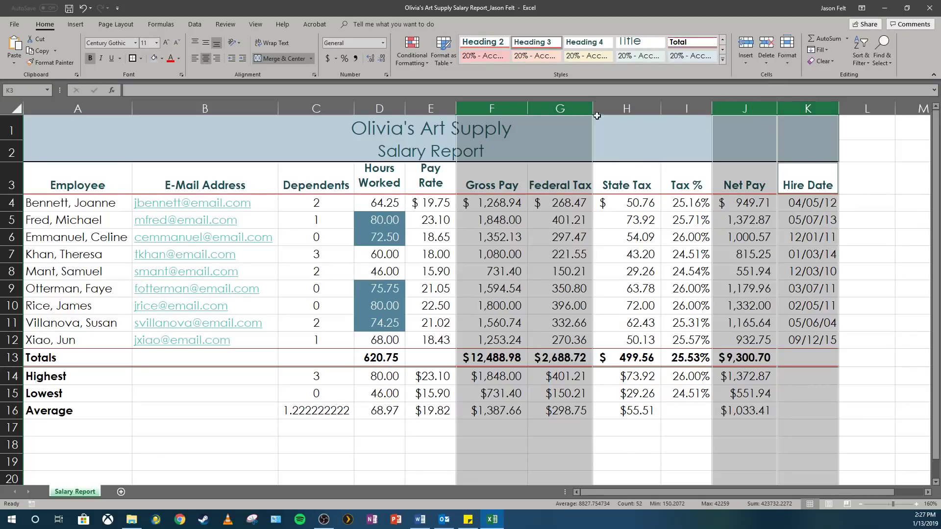
drag(591, 108, 601, 109)
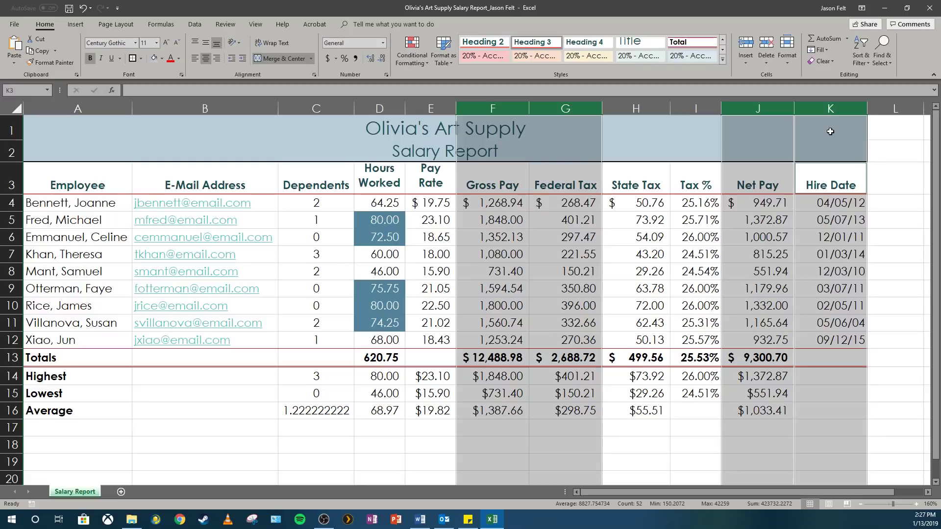
click(275, 238)
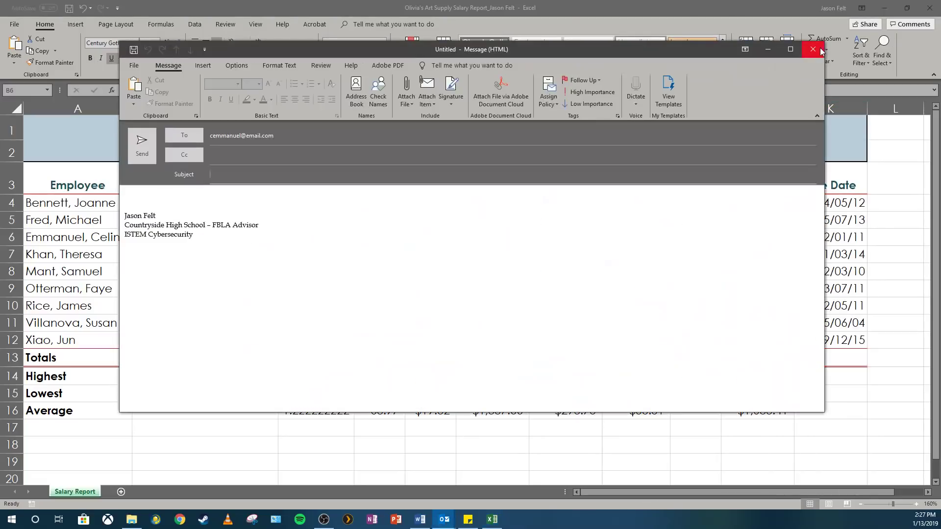
click(812, 49)
click(474, 287)
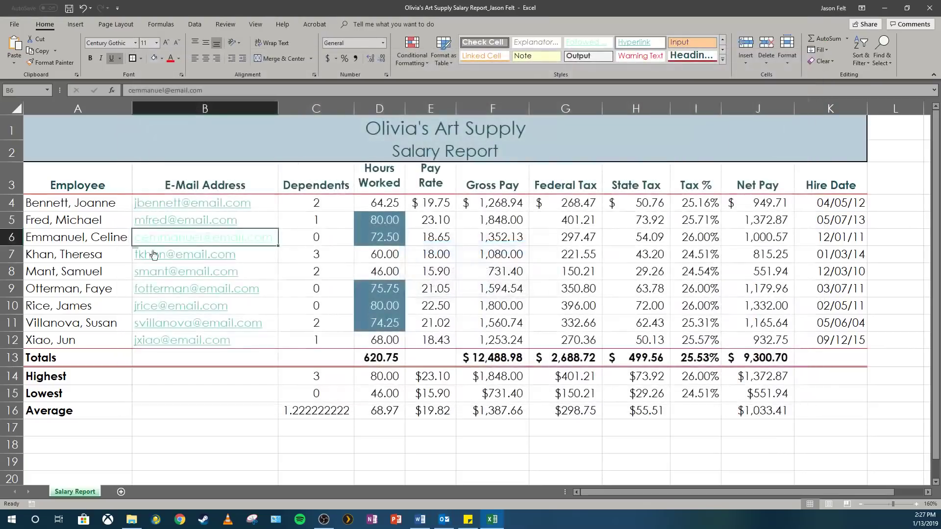
- Increase the height of header row 3 so the three-line Hourly Pay Rate heading fits completely
click(85, 216)
click(89, 201)
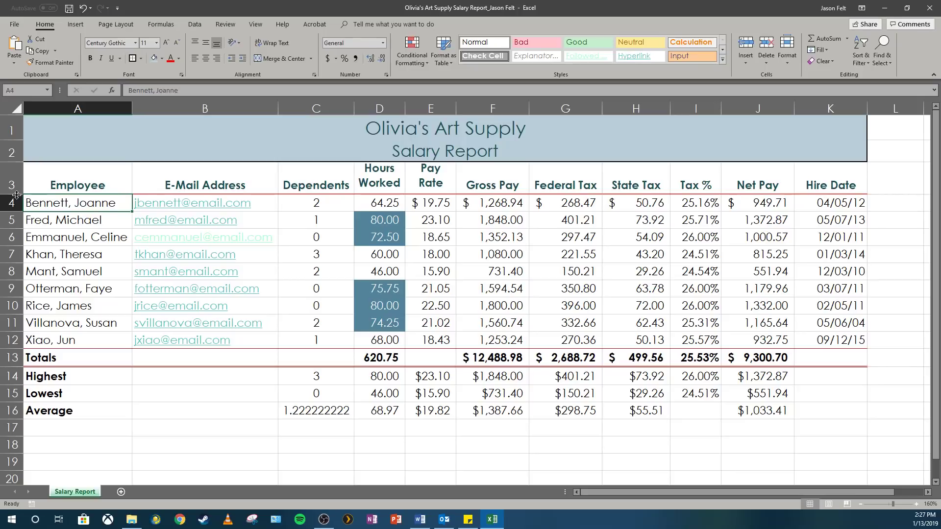
drag(17, 195, 19, 212)
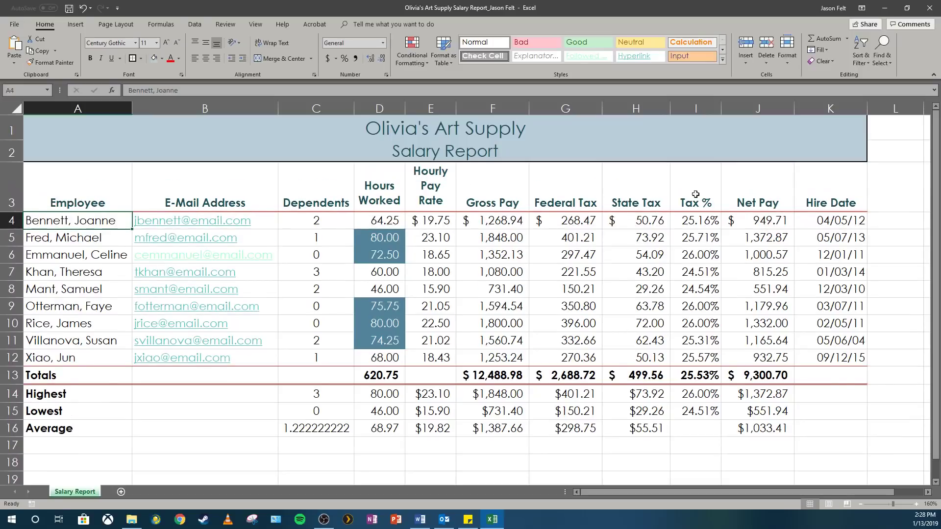
click(104, 174)
click(229, 186)
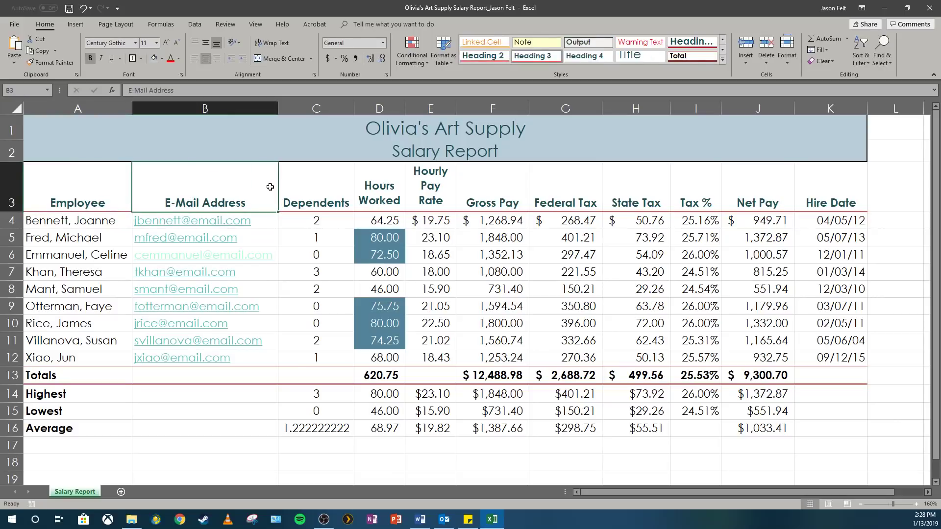
- Set the height of row 14, the Highest row, to 28 and deselect the row
click(16, 394)
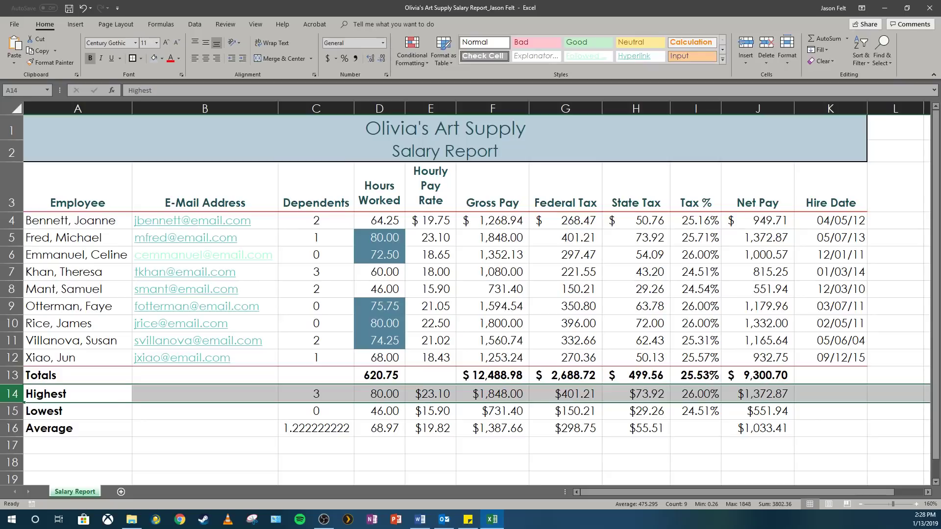
right_click(16, 402)
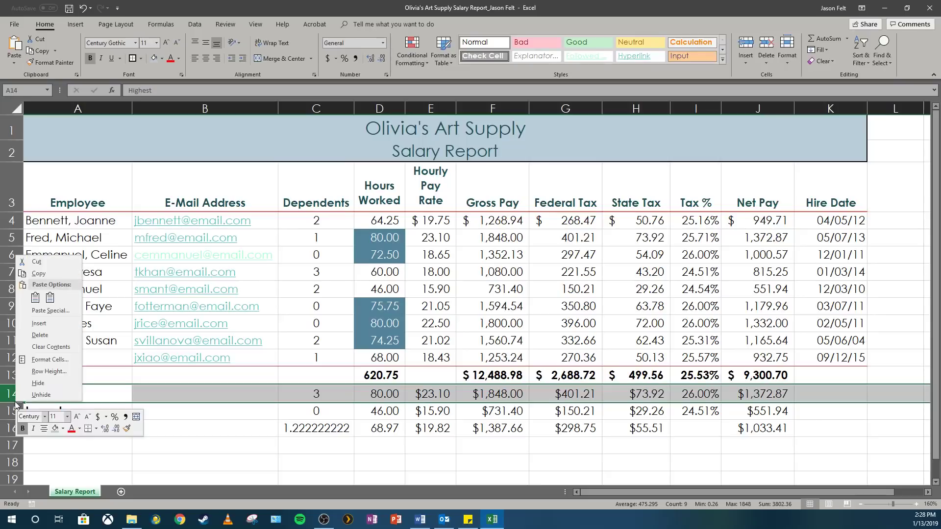
click(39, 372)
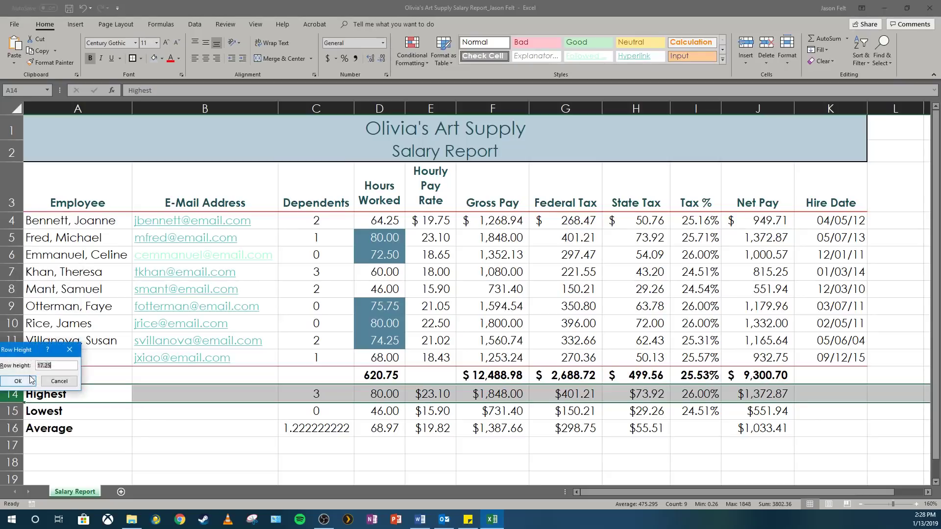
text(28)
click(17, 382)
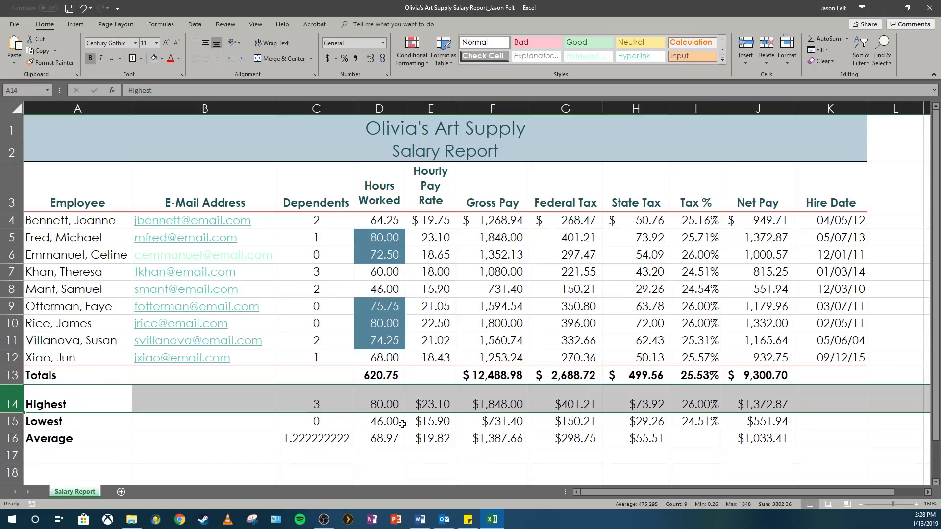
click(623, 240)
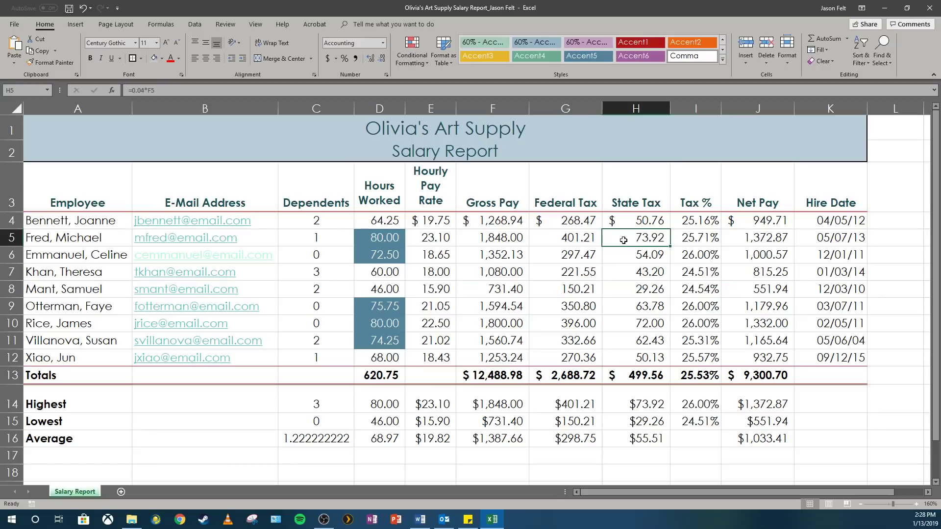